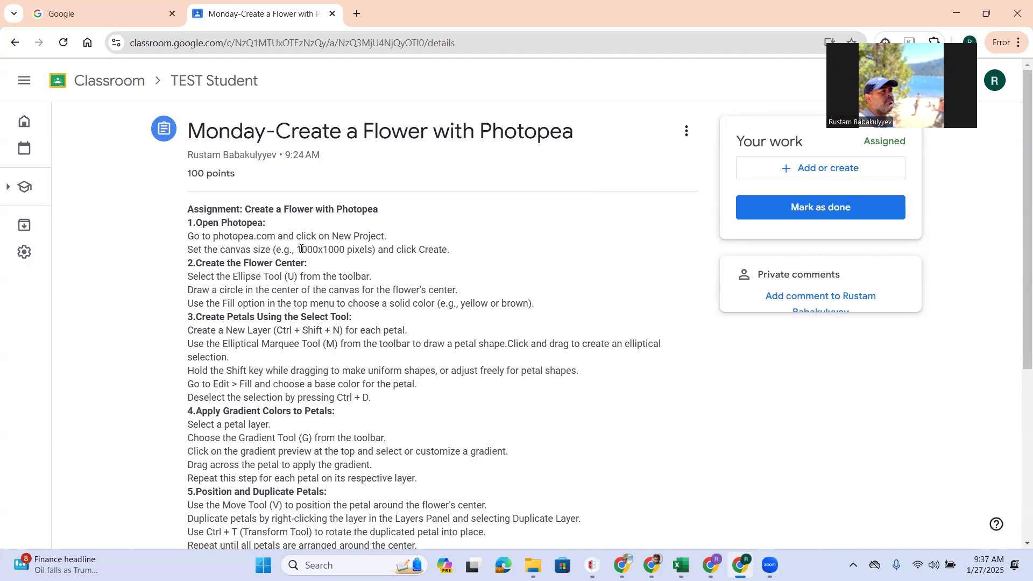
# Step: Open photopea.com in a new browser tab and start the Photopea editor
pyautogui.moveTo(320, 251); pyautogui.dragTo(349, 254)
pyautogui.click(357, 13)
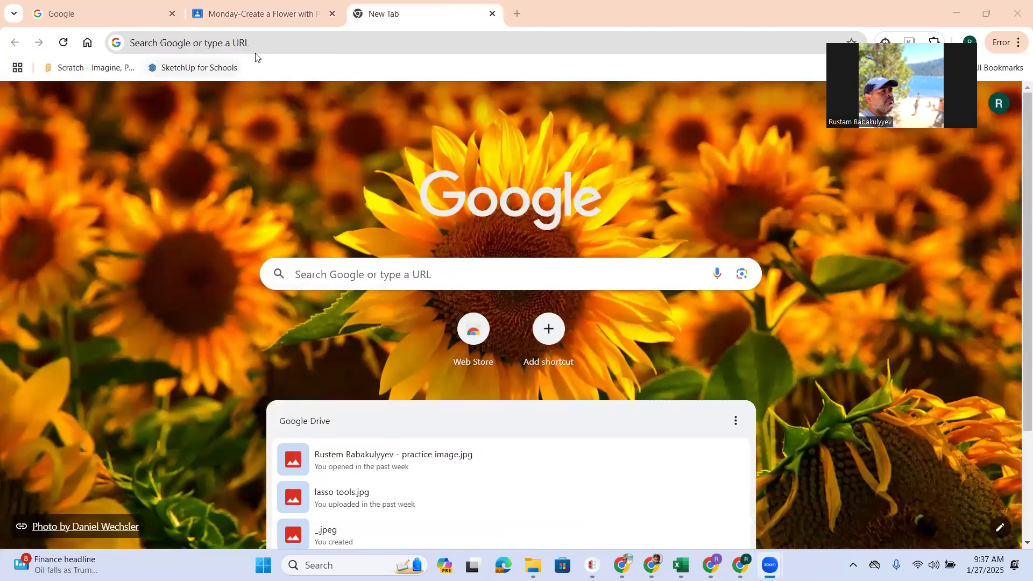
pyautogui.click(256, 54)
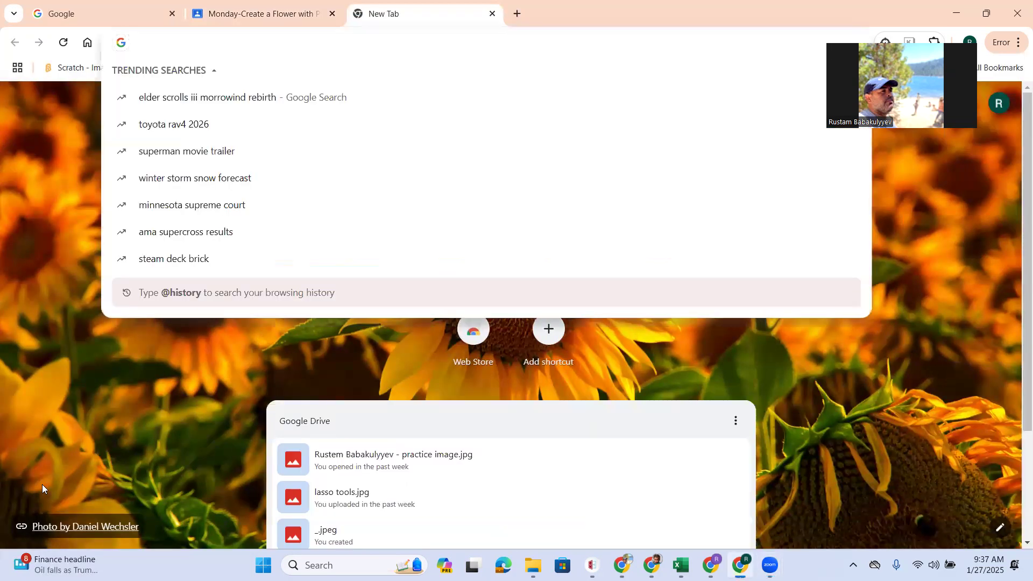
pyautogui.write('photo')
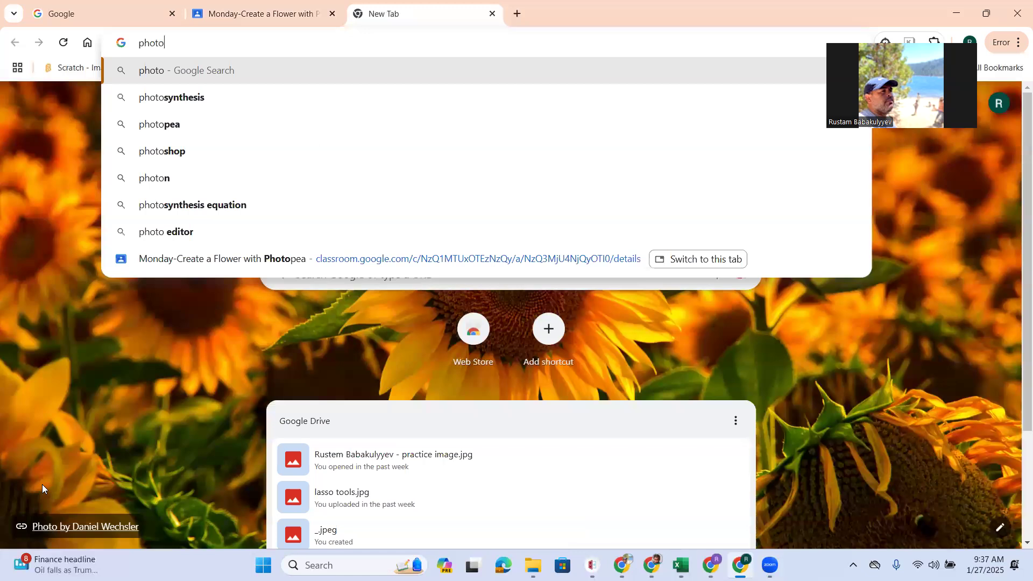
pyautogui.write('pea.com')
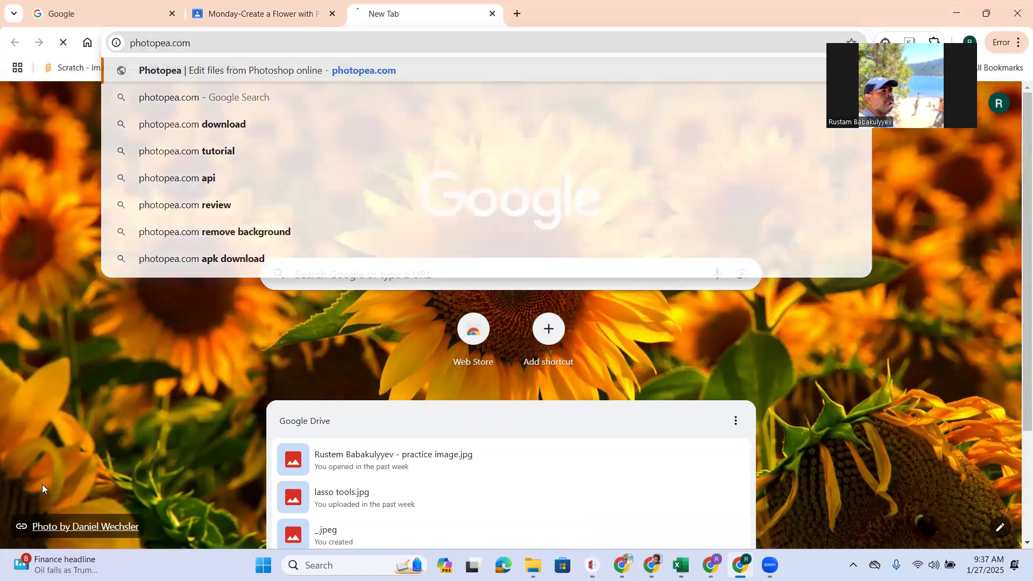
pyautogui.press('Return')
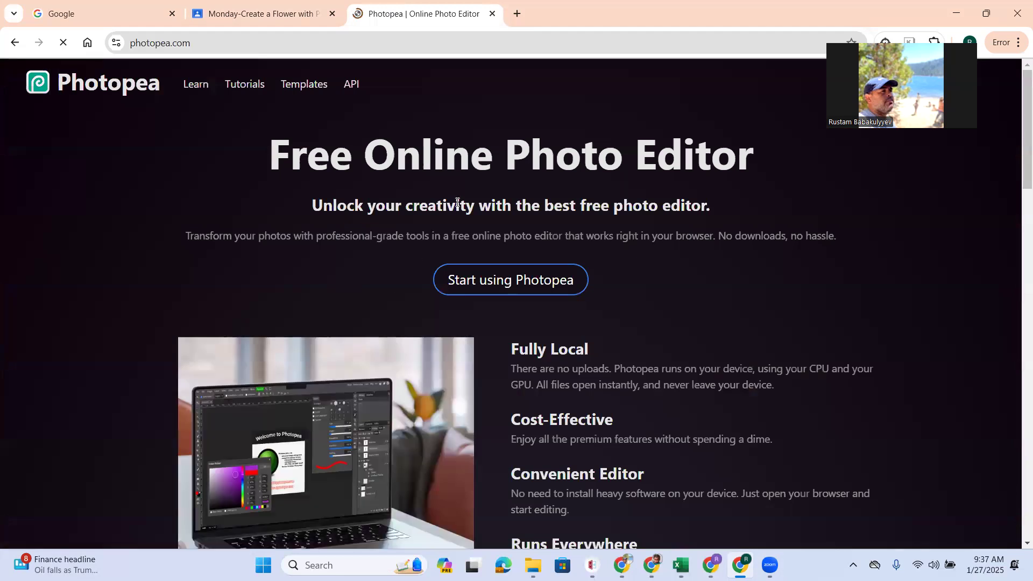
pyautogui.click(478, 285)
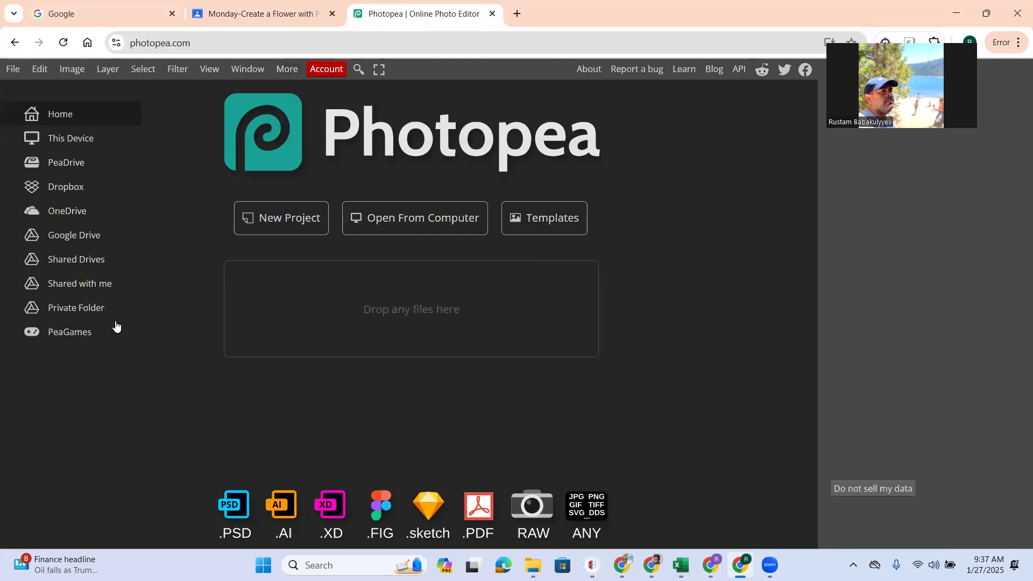
# Step: Create a new project 1000 pixels wide and 1000 pixels high with a white background
pyautogui.click(256, 229)
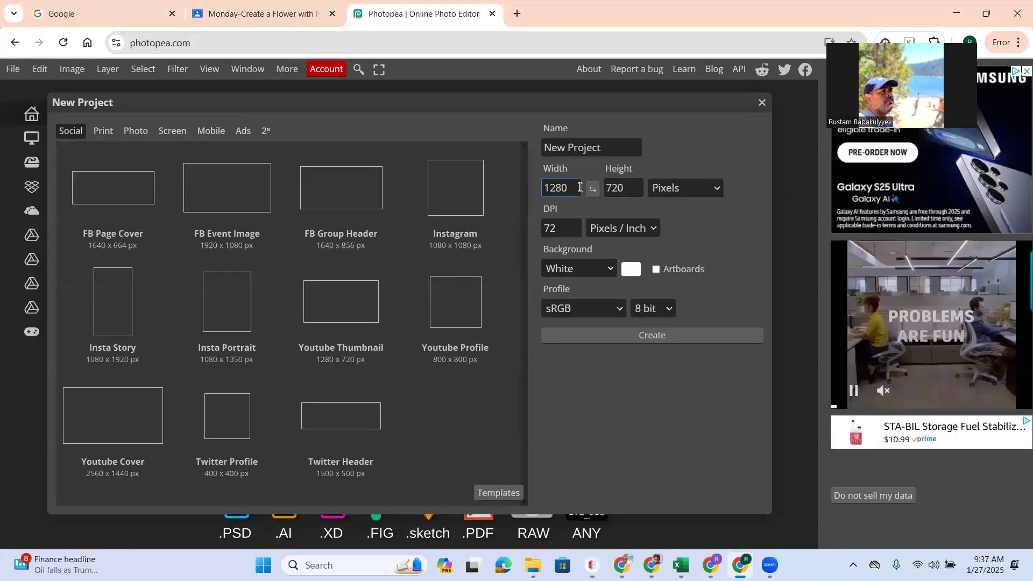
pyautogui.moveTo(579, 187); pyautogui.dragTo(468, 185)
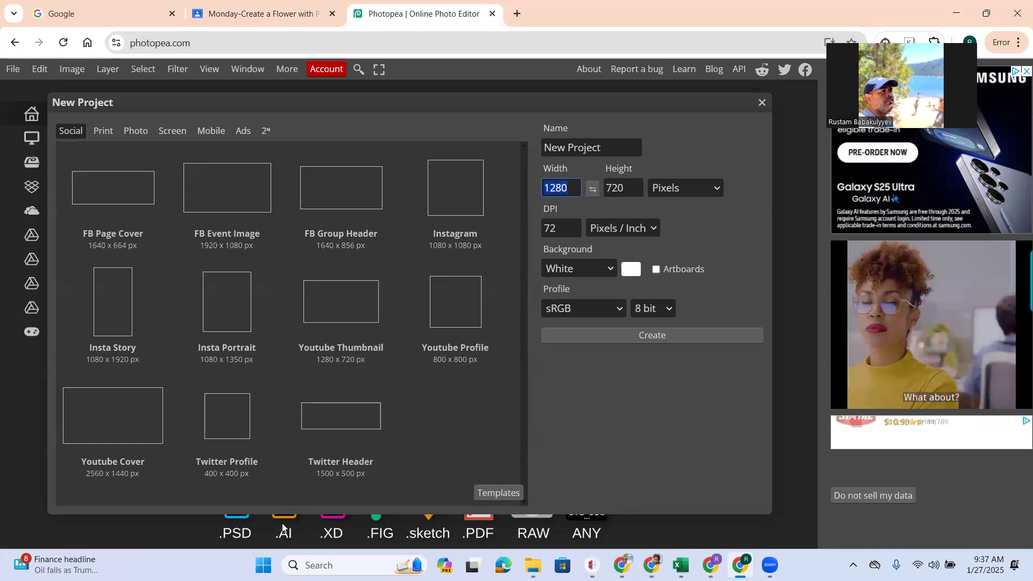
pyautogui.write('10')
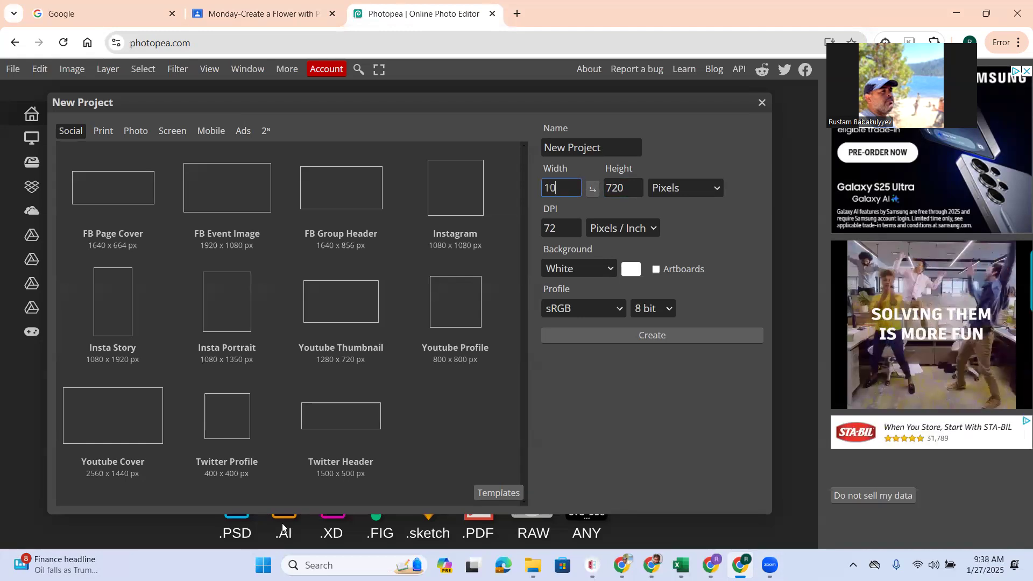
pyautogui.write('00')
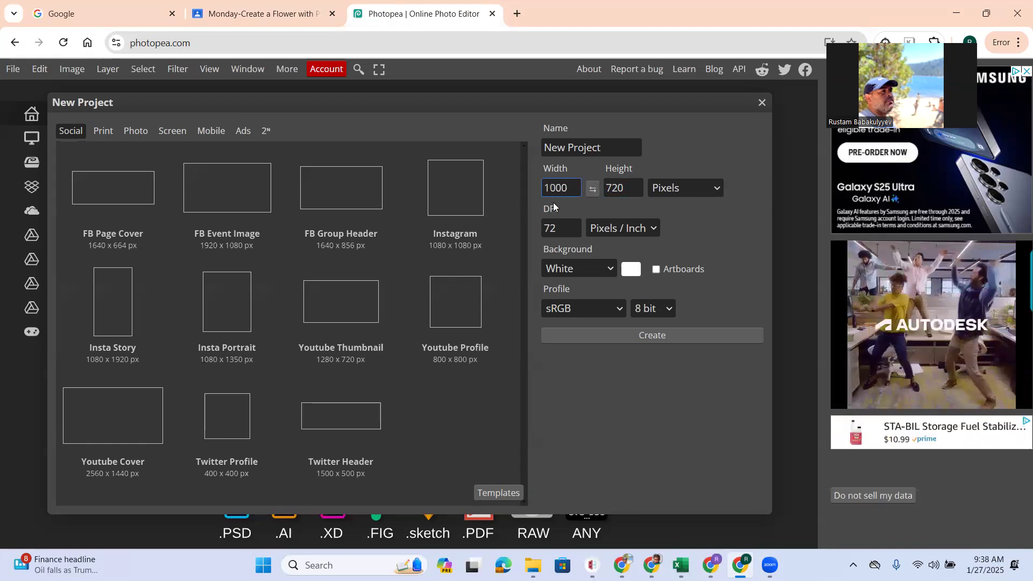
pyautogui.doubleClick(620, 188)
pyautogui.write('1000')
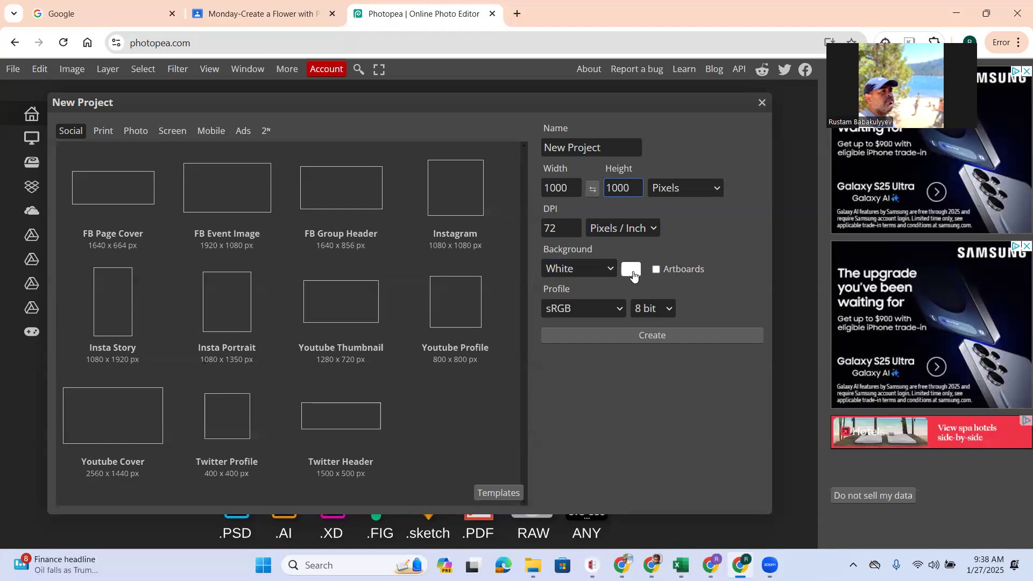
pyautogui.click(644, 334)
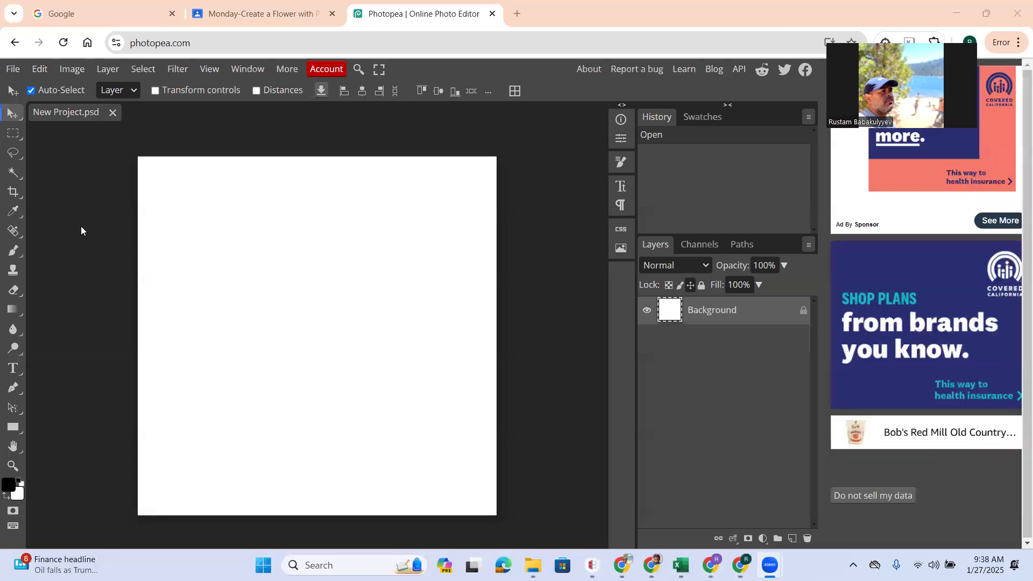
# Step: Draw a small, roughly circular selection near the middle of the canvas with Ellipse Select for the flower's center
pyautogui.click(13, 134)
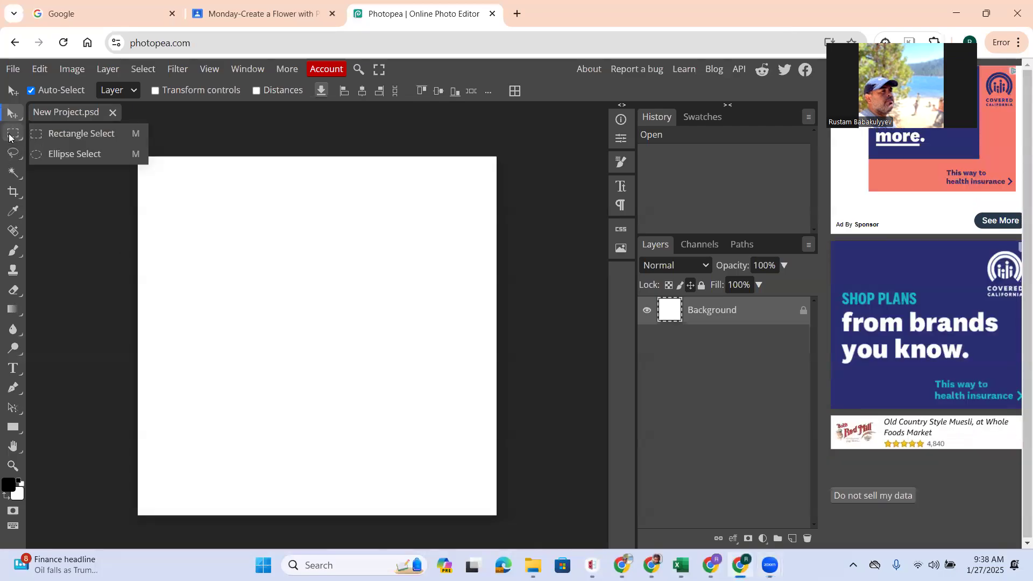
pyautogui.click(48, 154)
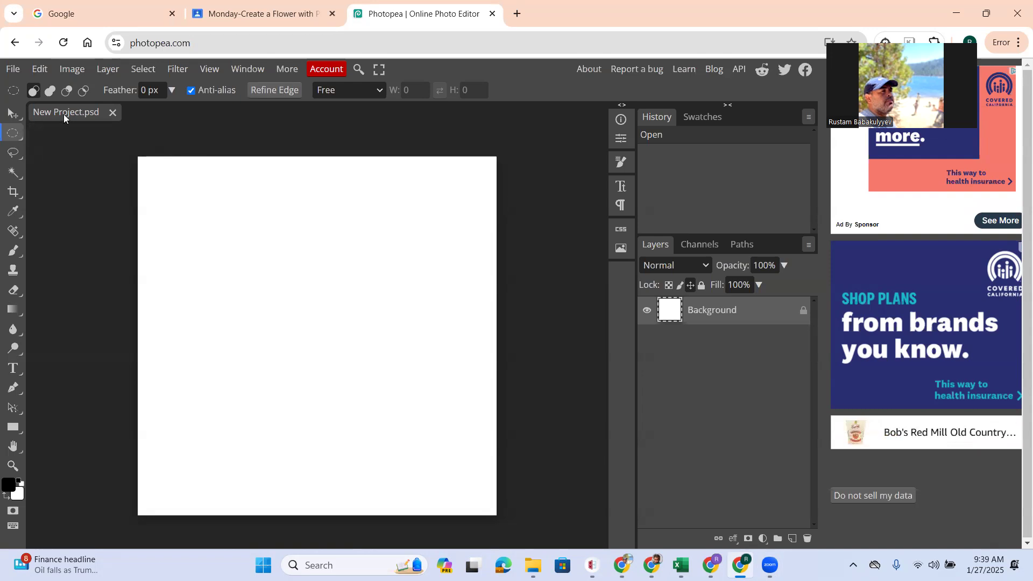
pyautogui.click(282, 19)
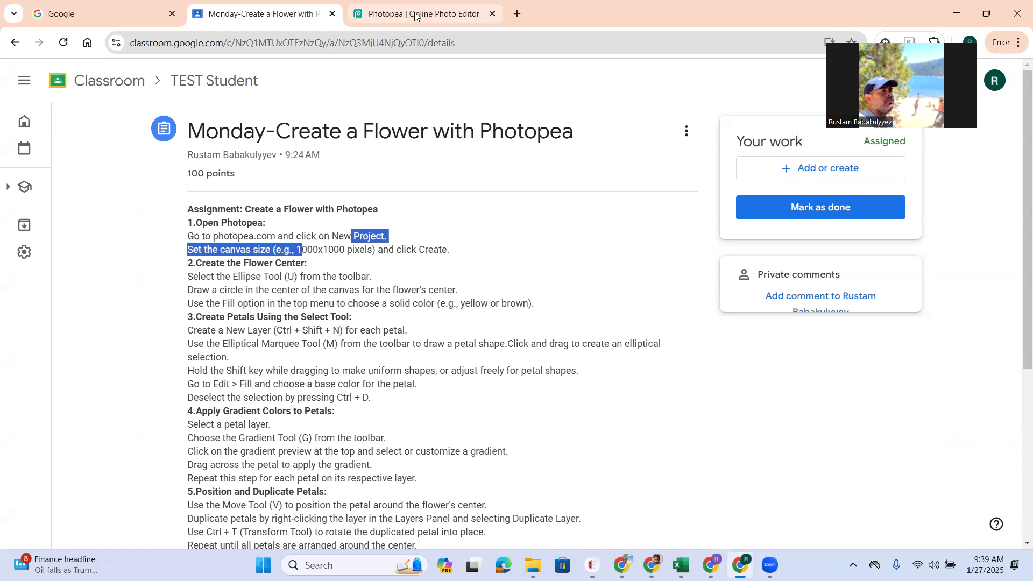
pyautogui.moveTo(415, 17)
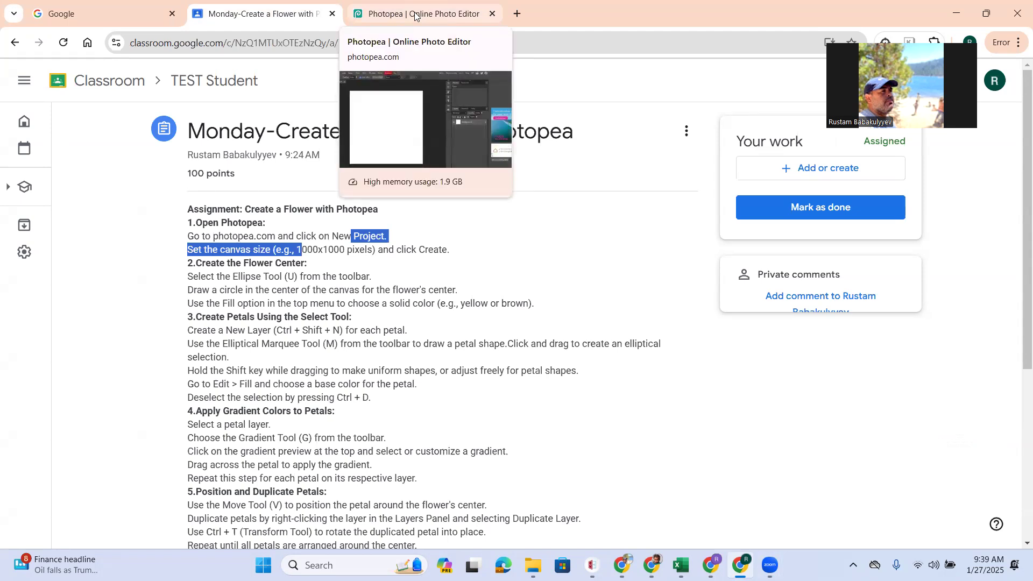
pyautogui.click(415, 17)
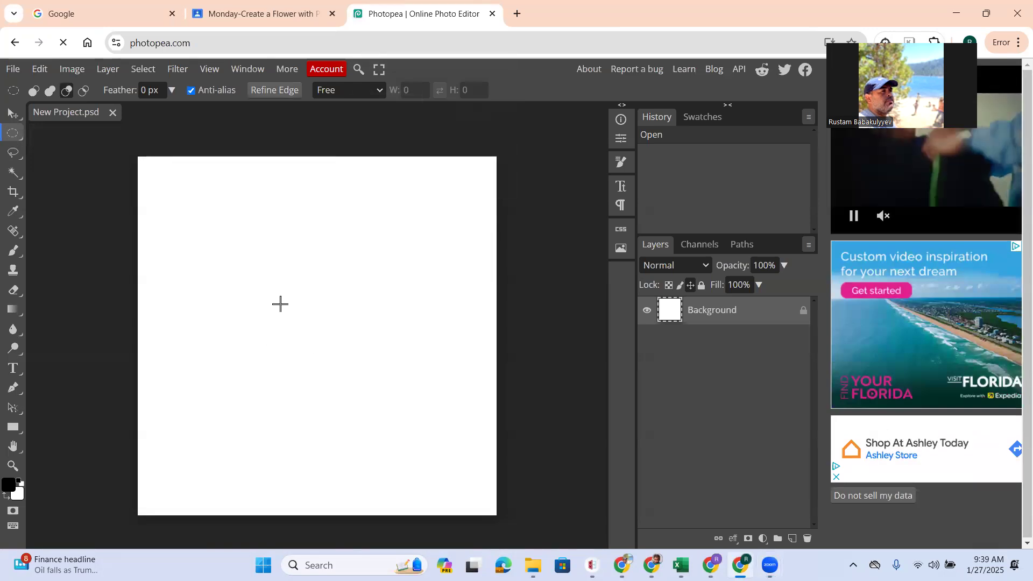
pyautogui.moveTo(282, 305); pyautogui.dragTo(331, 350)
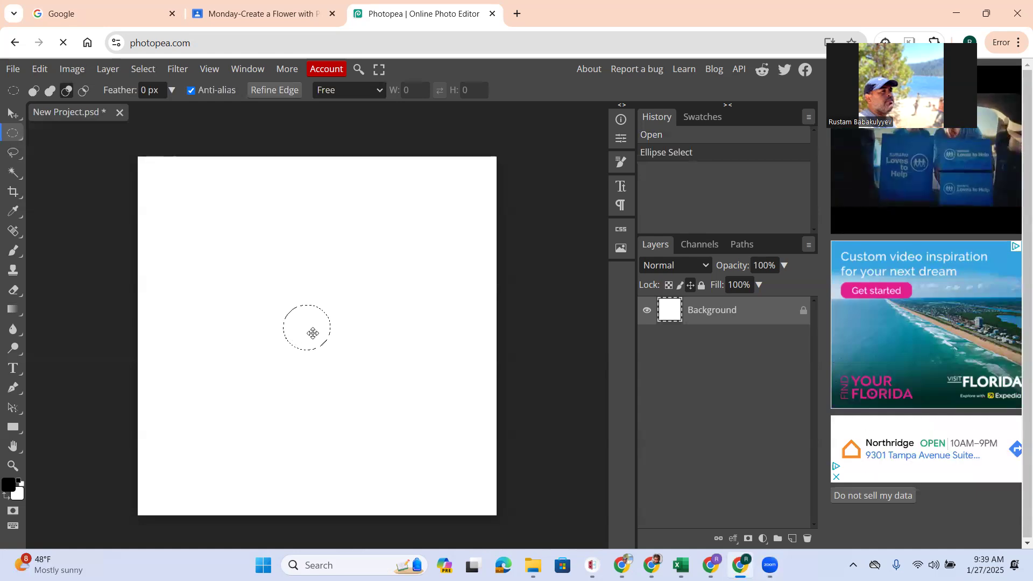
# Step: Set the foreground color to the pink d45b79
pyautogui.click(7, 486)
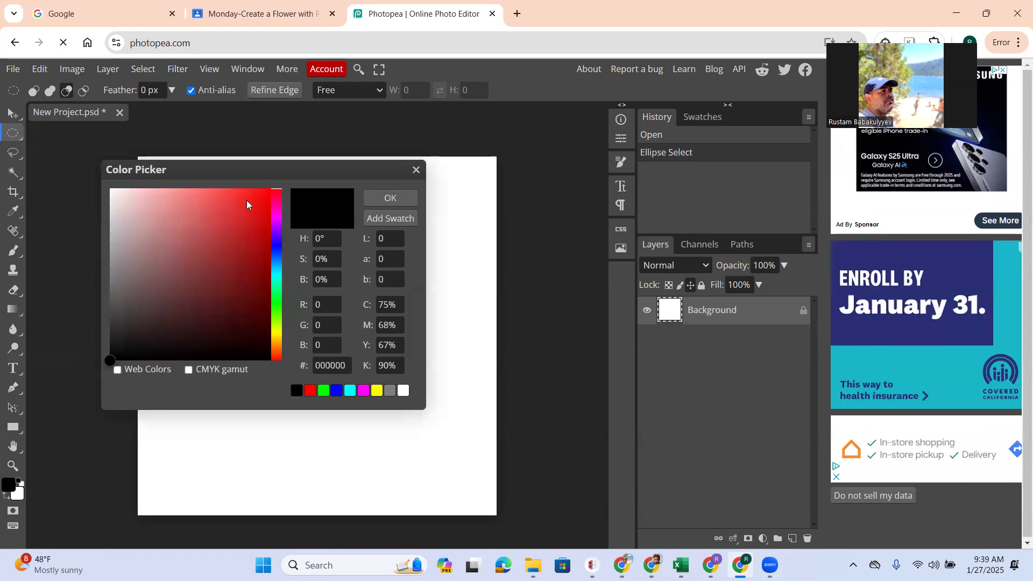
pyautogui.click(277, 340)
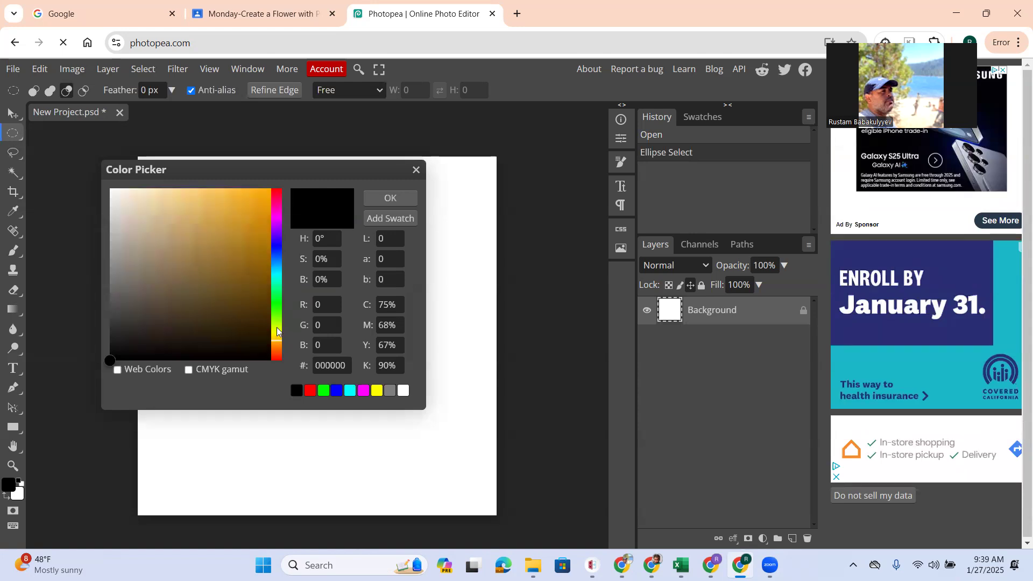
pyautogui.moveTo(277, 213)
pyautogui.mouseDown()
pyautogui.moveTo(269, 202)
pyautogui.moveTo(200, 203)
pyautogui.mouseUp()
pyautogui.click(276, 196)
pyautogui.click(201, 218)
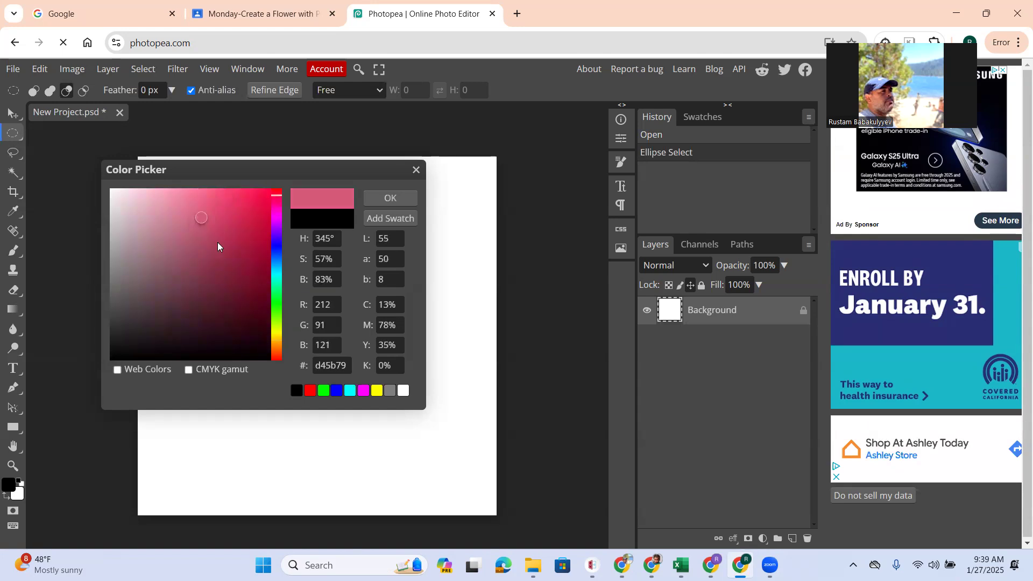
pyautogui.click(385, 199)
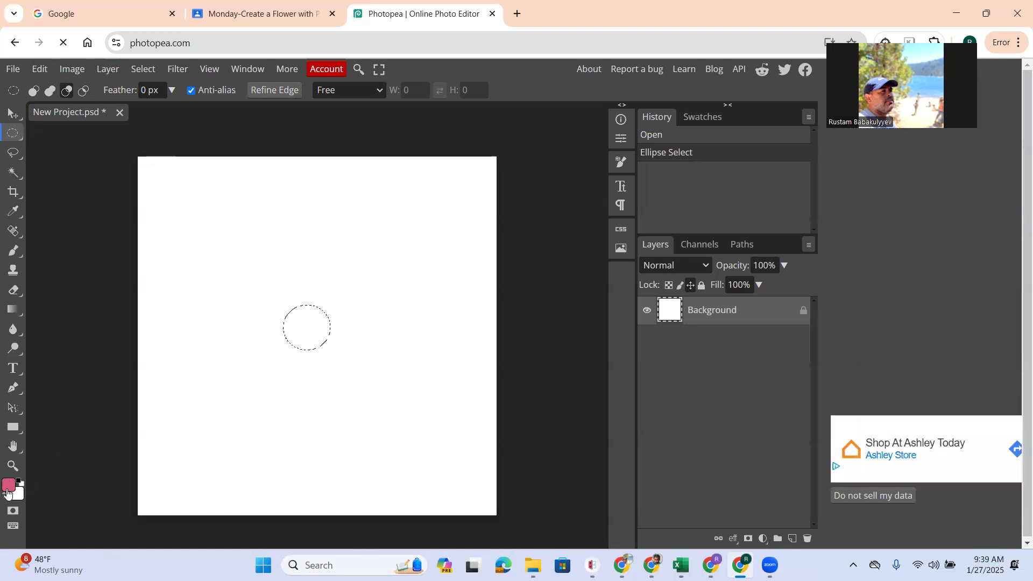
# Step: Fill the circular selection with the pink foreground color using the Paint Bucket Tool and deselect it
pyautogui.click(19, 316)
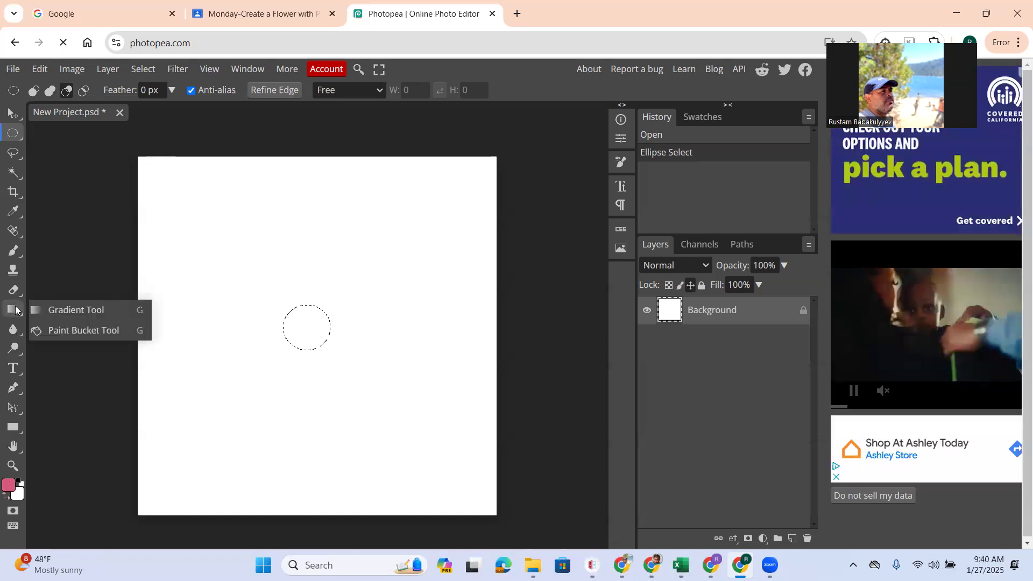
pyautogui.click(59, 332)
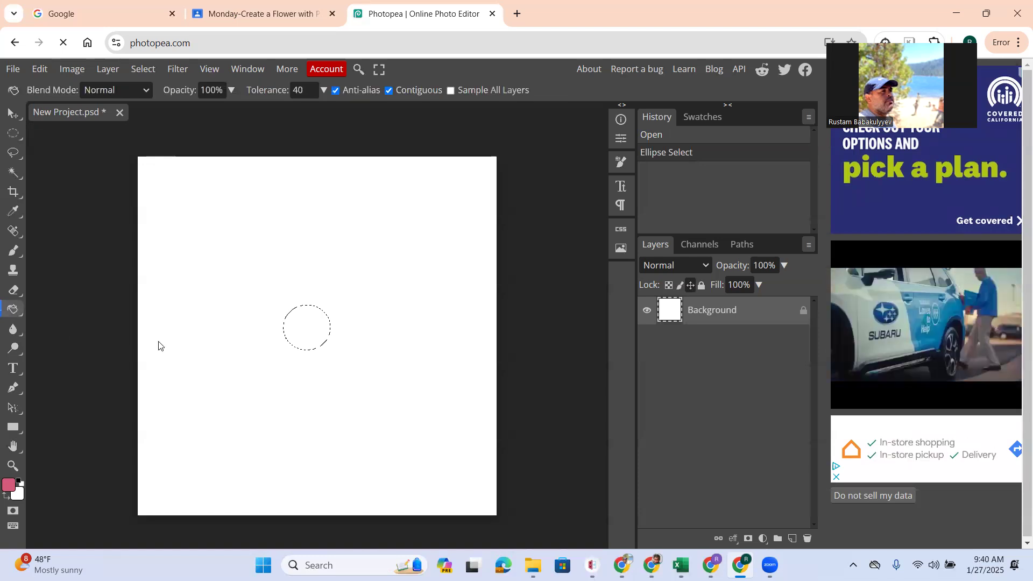
pyautogui.click(306, 329)
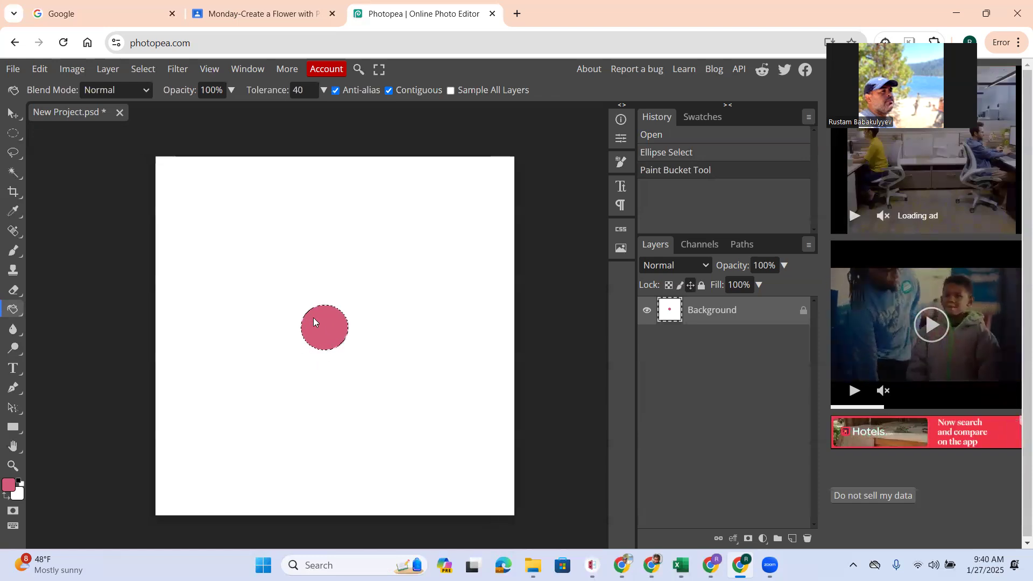
pyautogui.scroll(2, 323, 311)
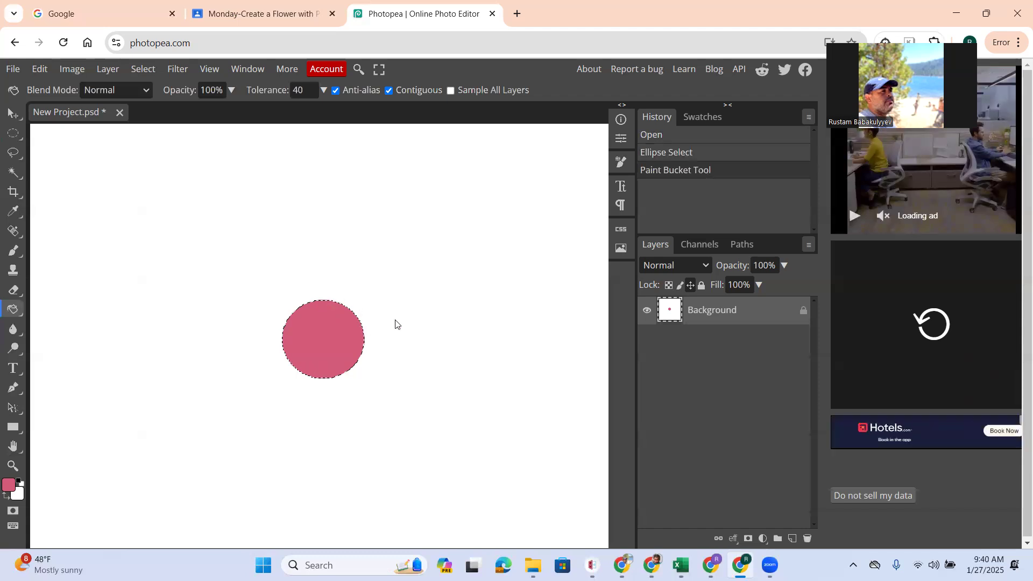
pyautogui.scroll(-1, 317, 338)
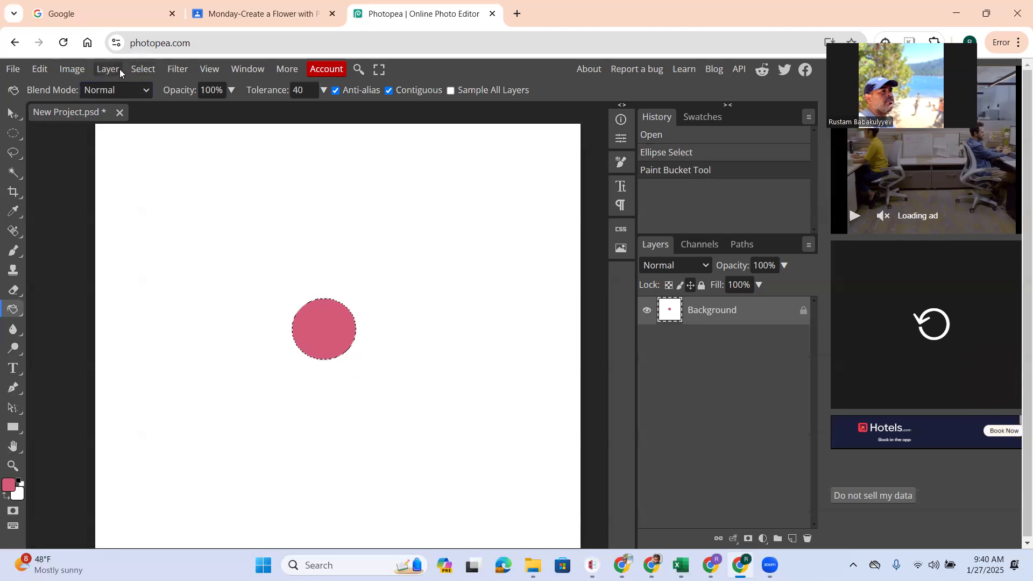
pyautogui.click(146, 69)
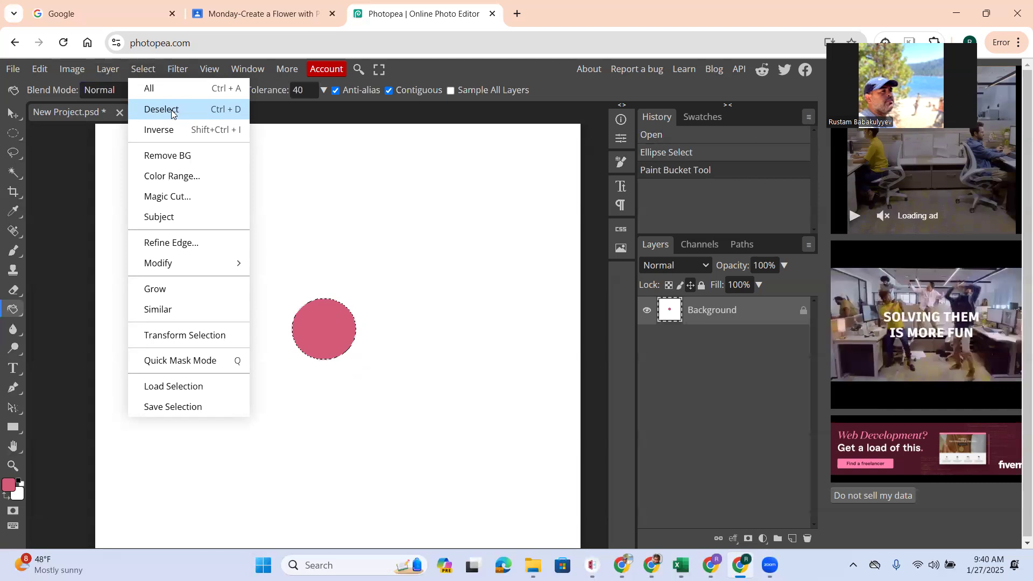
pyautogui.click(218, 112)
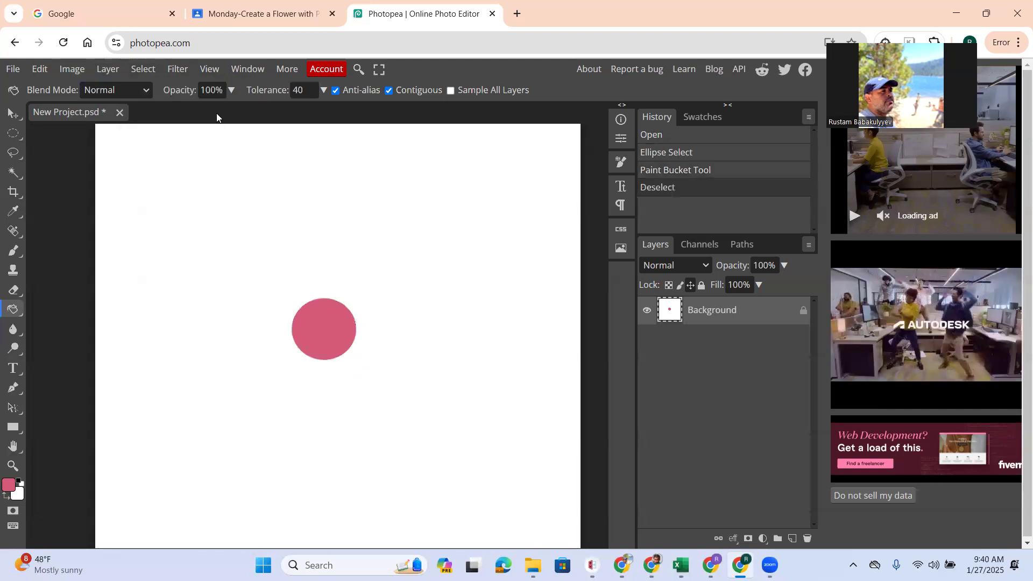
pyautogui.scroll(-2, 423, 344)
pyautogui.scroll(2, 423, 341)
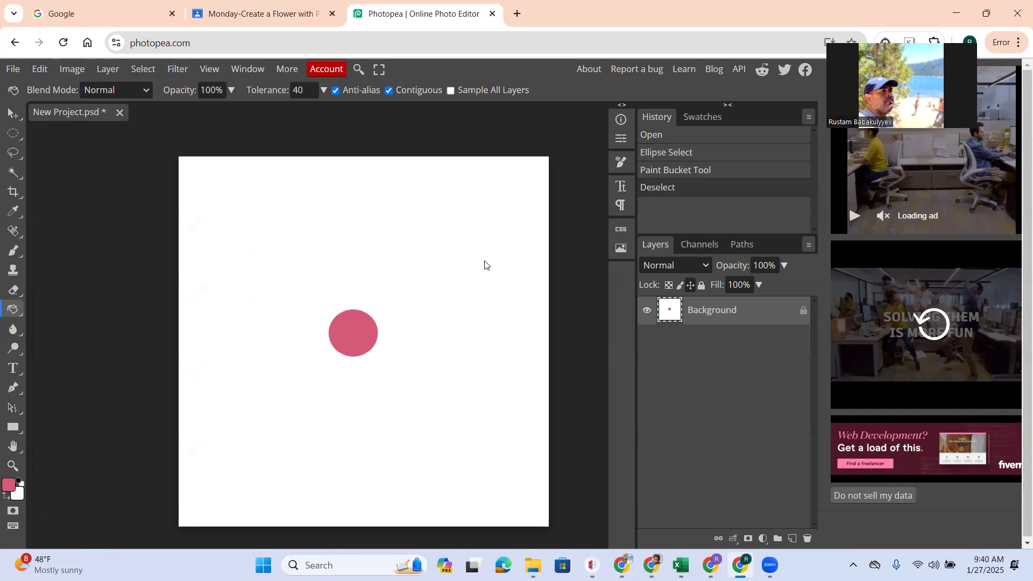
# Step: Check the petal instructions in the Classroom assignment and add a new empty layer to the Photopea project
pyautogui.click(247, 16)
pyautogui.click(270, 341)
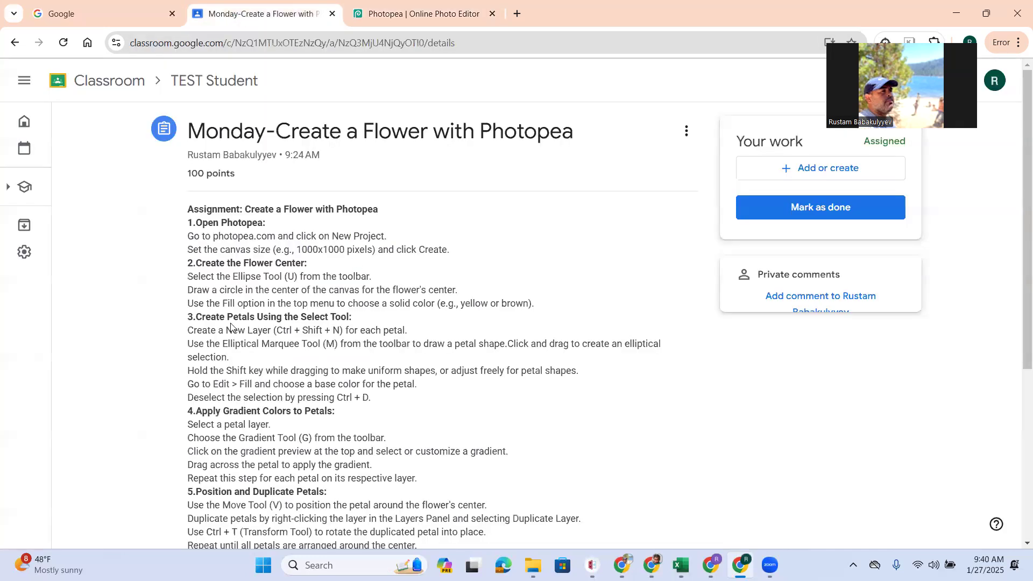
pyautogui.moveTo(280, 333); pyautogui.dragTo(344, 331)
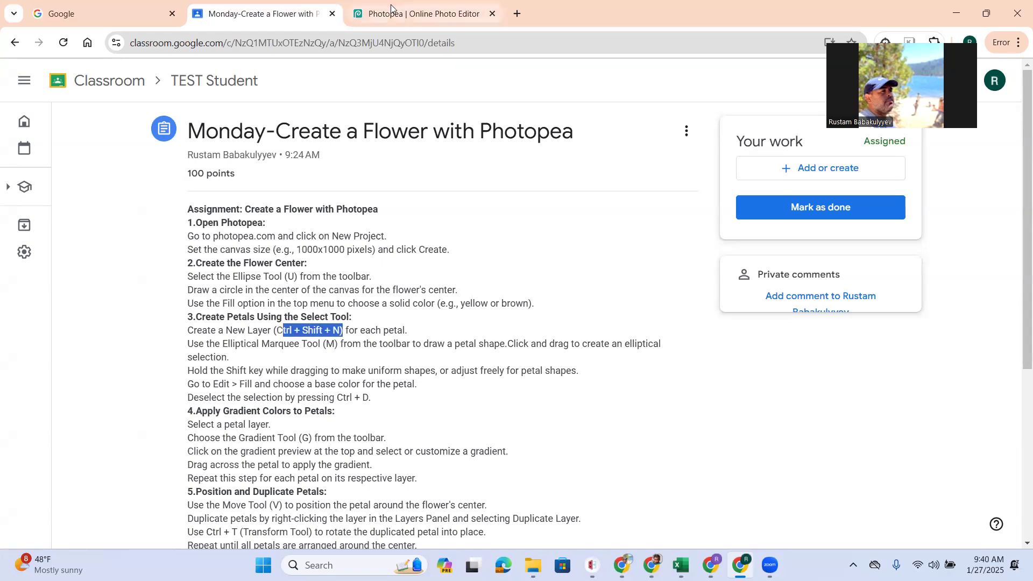
pyautogui.click(391, 9)
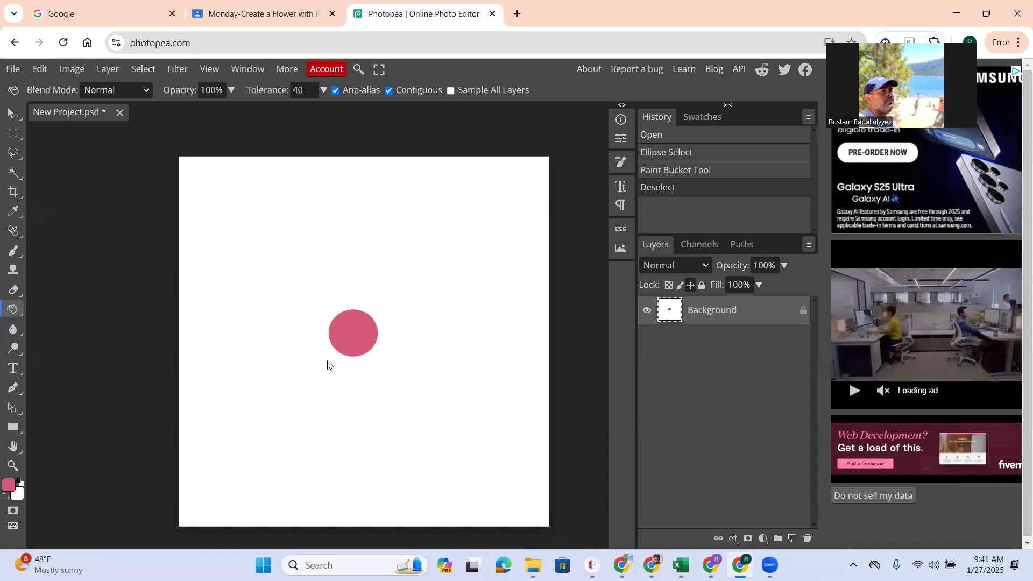
pyautogui.hotkey('ctrl', 'shift', 'n')
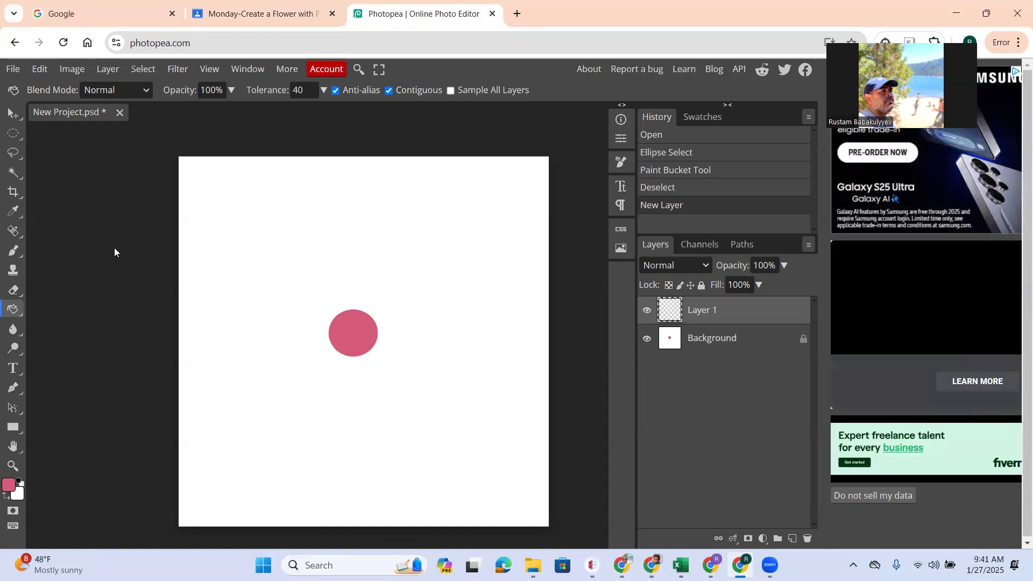
# Step: Draw a wide elliptical selection for the first petal directly beside the pink center circle using Ellipse Select
pyautogui.click(14, 134)
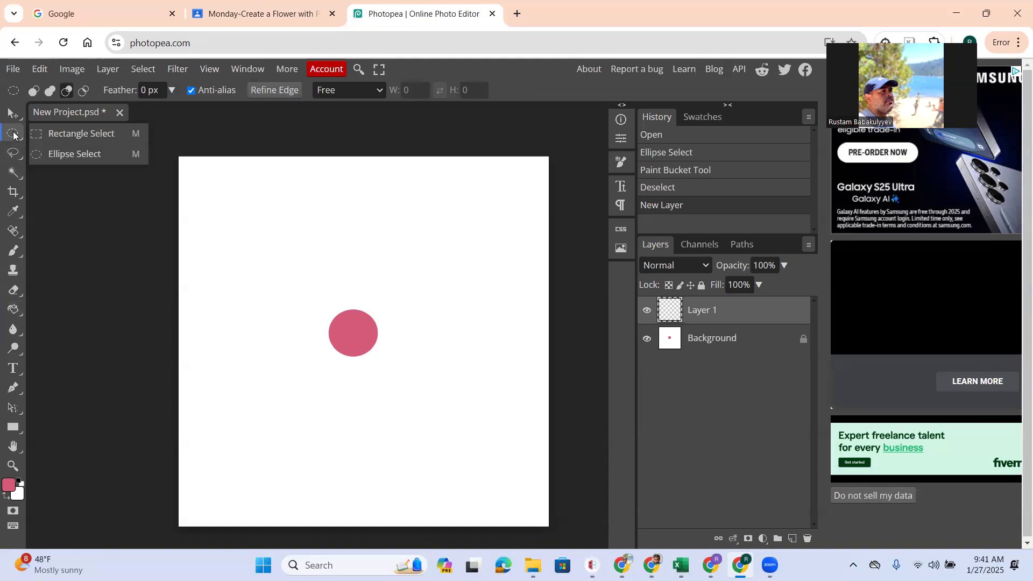
pyautogui.click(60, 157)
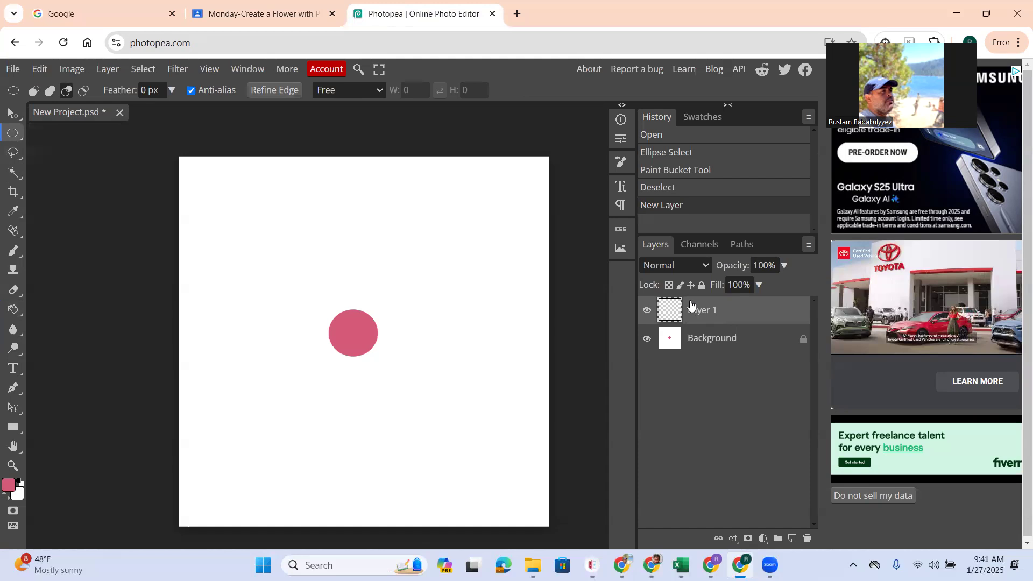
pyautogui.click(646, 340)
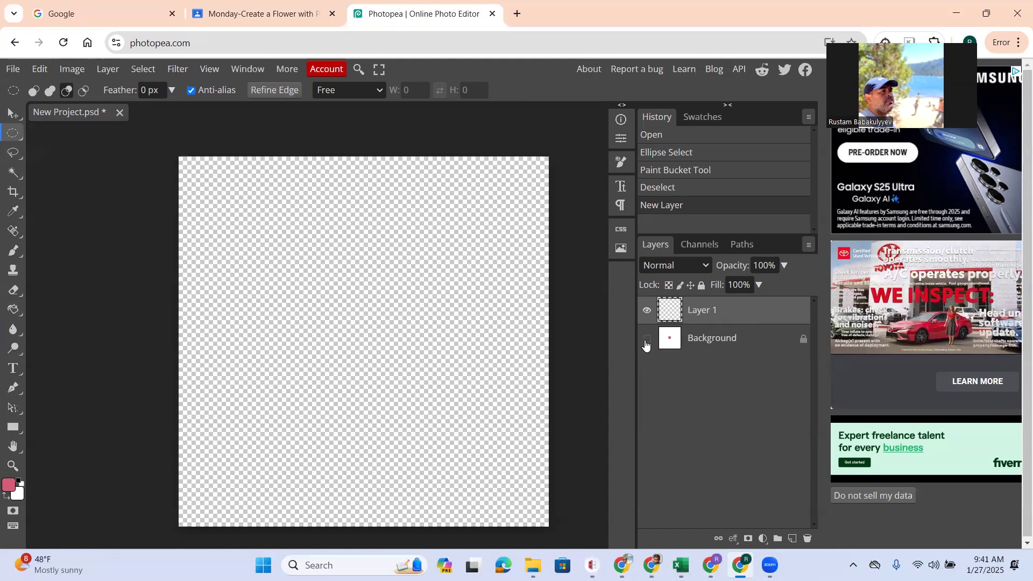
pyautogui.click(646, 339)
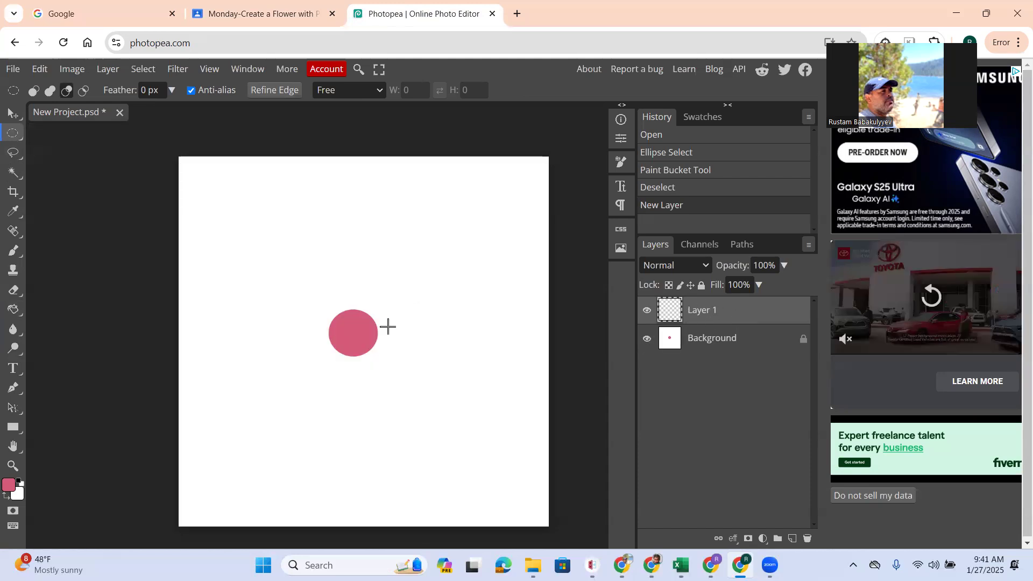
pyautogui.moveTo(381, 326); pyautogui.dragTo(540, 370)
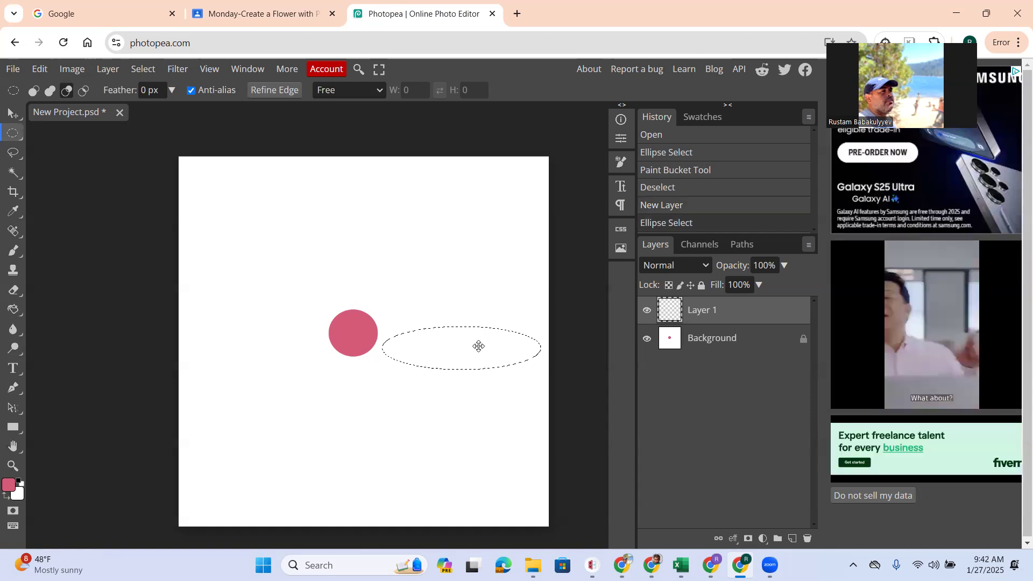
# Step: Activate the Gradient Tool, open its gradient for editing and select the starting color stop
pyautogui.rightClick(16, 312)
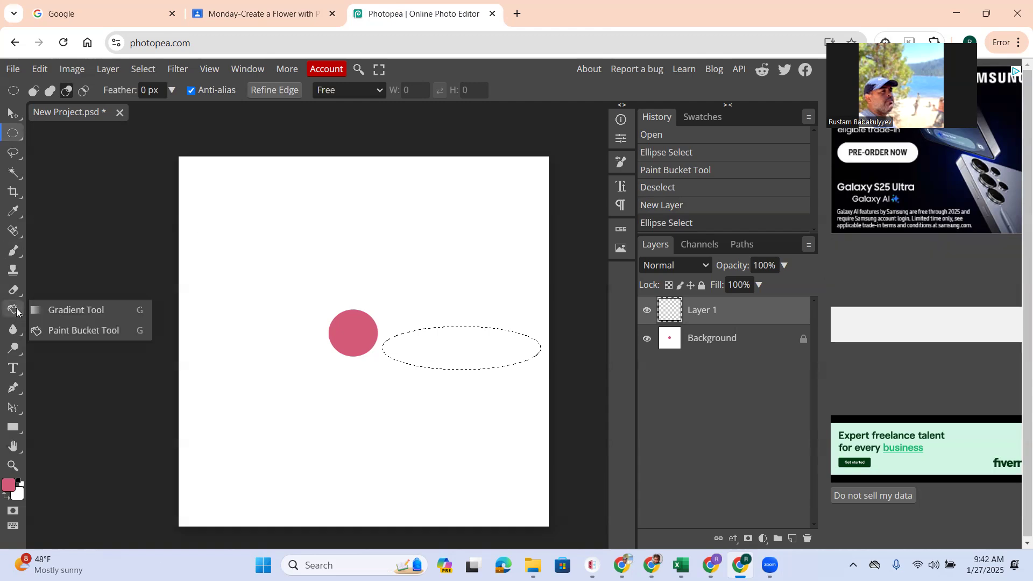
pyautogui.click(16, 312)
pyautogui.click(60, 312)
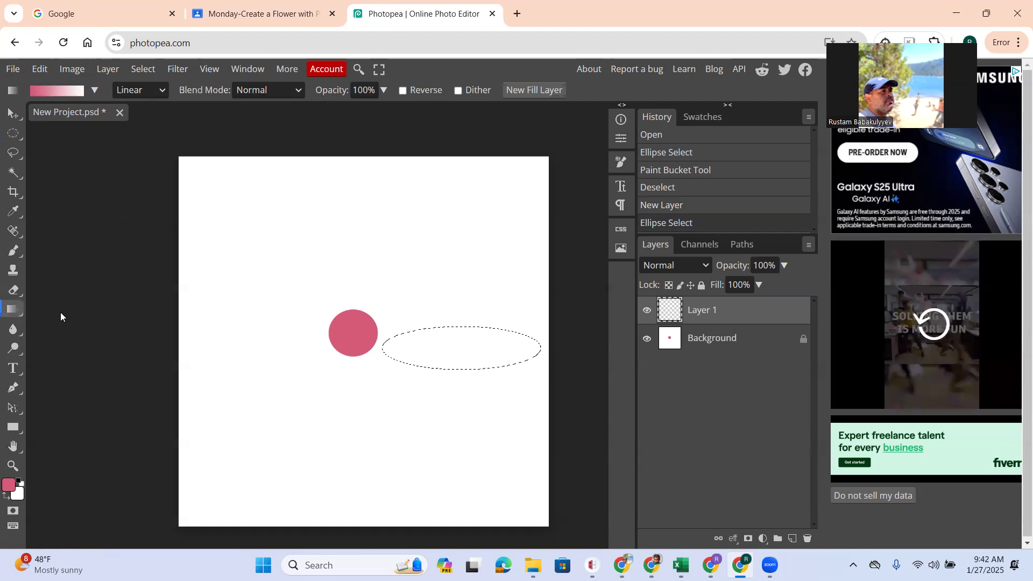
pyautogui.click(56, 88)
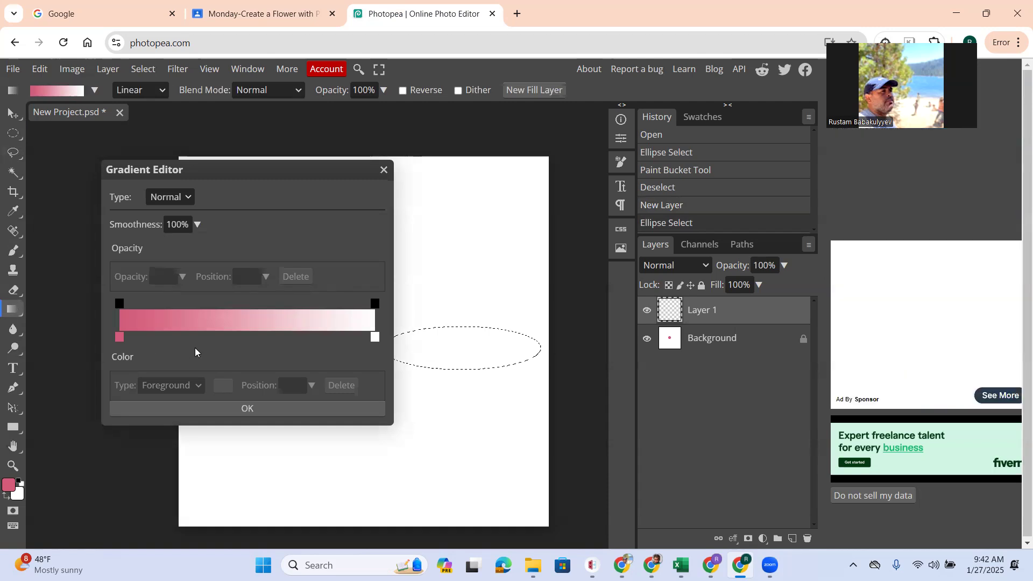
pyautogui.click(117, 337)
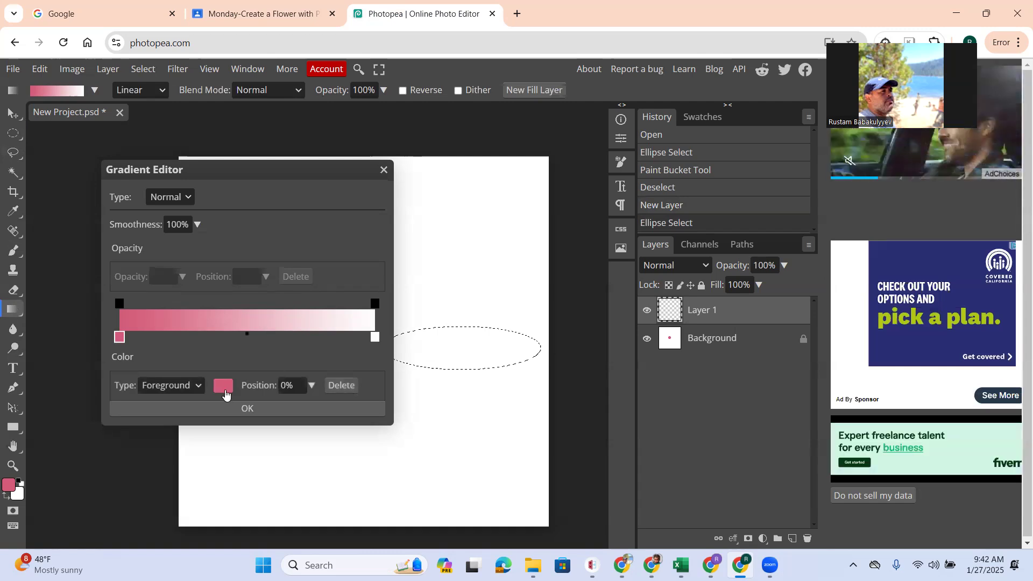
pyautogui.click(375, 337)
pyautogui.click(118, 338)
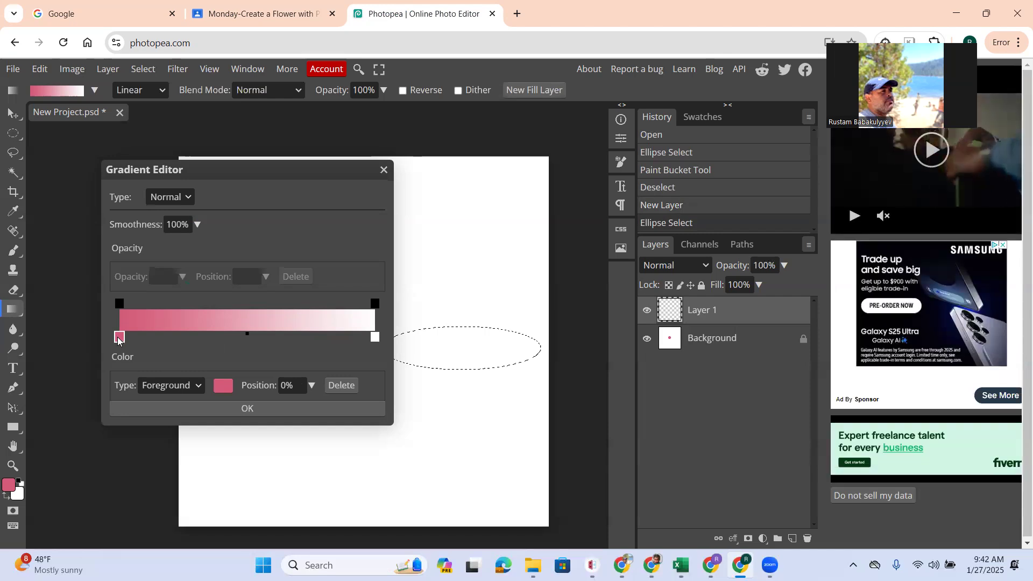
# Step: Set the gradient's starting color to the light orange ffa780
pyautogui.click(223, 385)
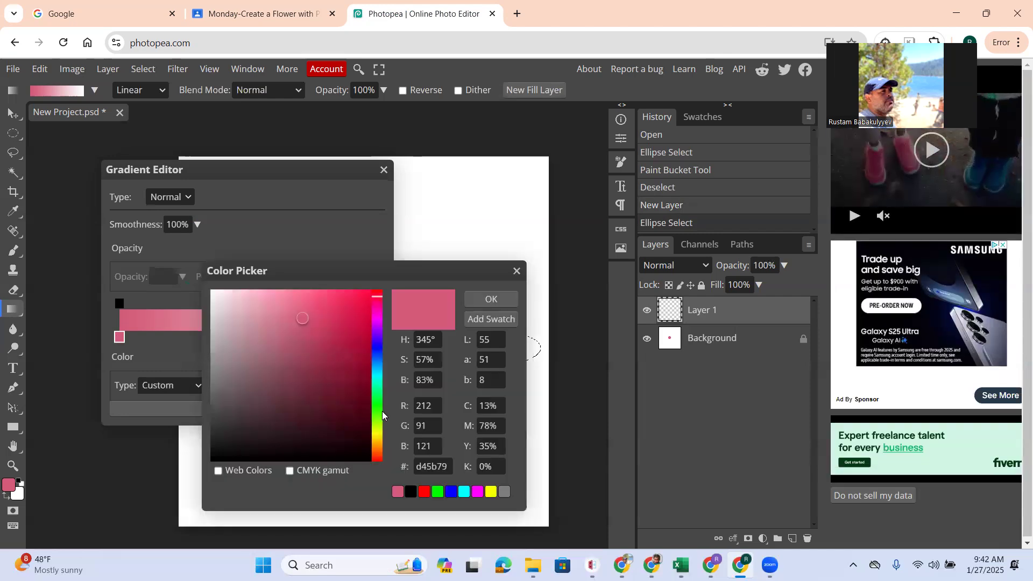
pyautogui.click(378, 439)
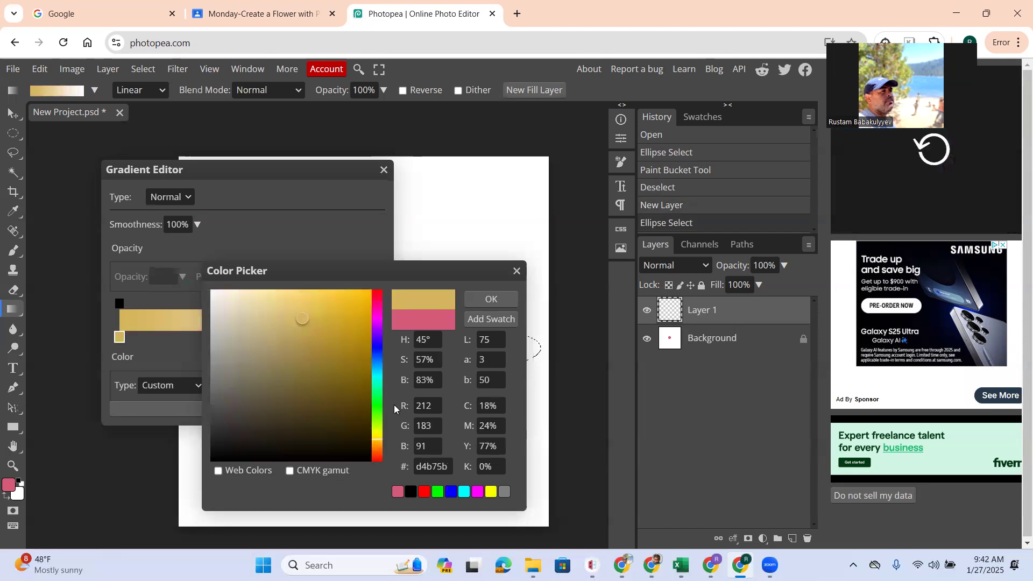
pyautogui.moveTo(378, 445)
pyautogui.mouseDown()
pyautogui.moveTo(374, 428)
pyautogui.moveTo(381, 445)
pyautogui.mouseUp()
pyautogui.click(349, 300)
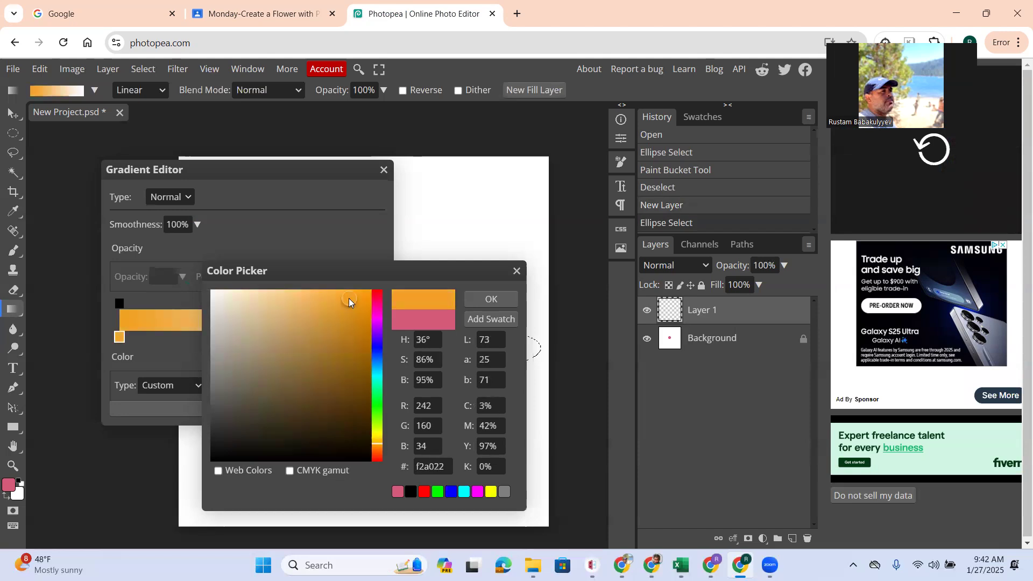
pyautogui.moveTo(322, 295)
pyautogui.mouseDown()
pyautogui.moveTo(341, 293)
pyautogui.moveTo(323, 328)
pyautogui.mouseUp()
pyautogui.click(379, 437)
pyautogui.click(309, 310)
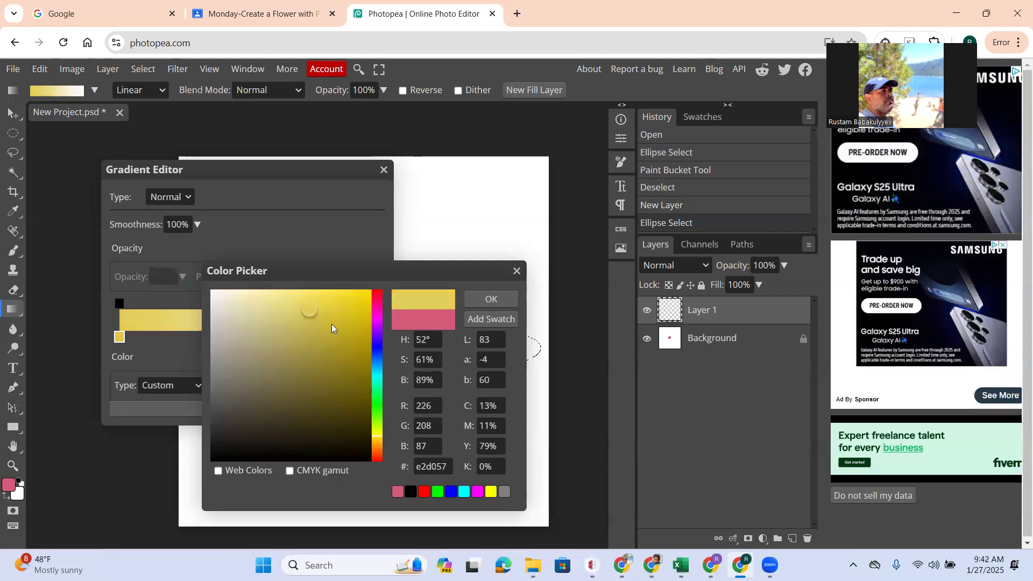
pyautogui.click(376, 448)
pyautogui.moveTo(377, 452); pyautogui.dragTo(379, 457)
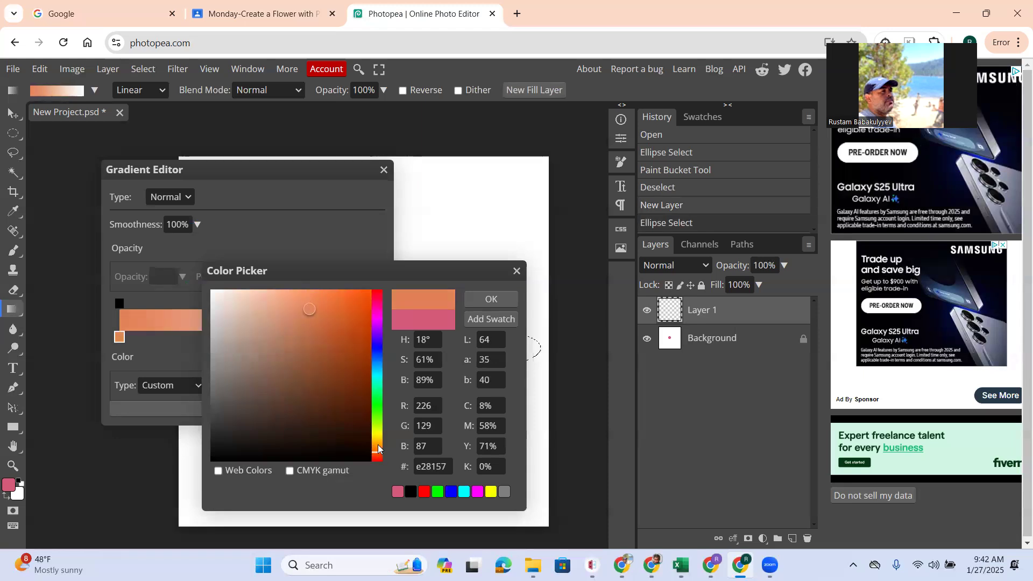
pyautogui.click(313, 297)
pyautogui.moveTo(312, 286); pyautogui.dragTo(291, 289)
pyautogui.click(307, 290)
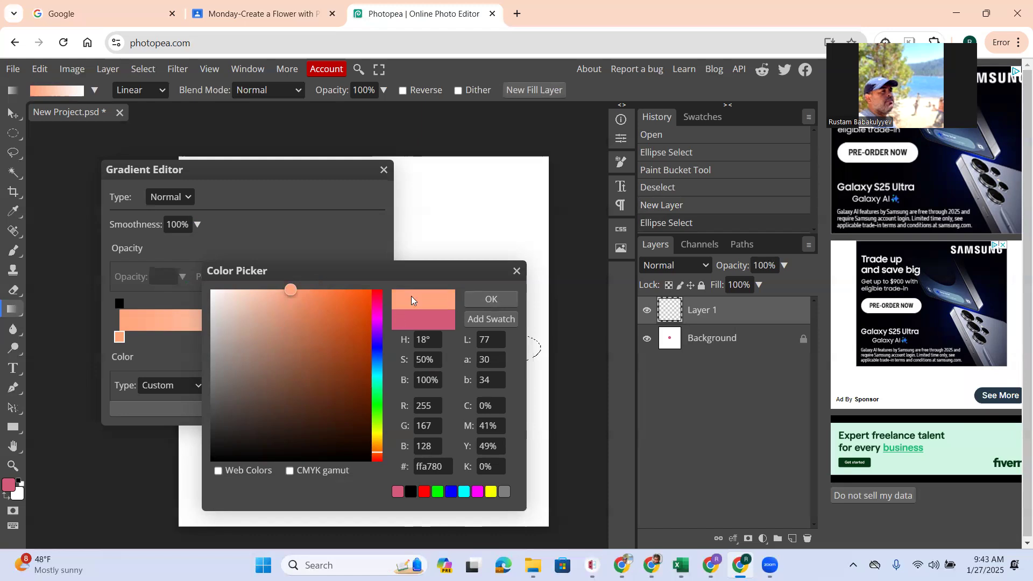
pyautogui.click(488, 300)
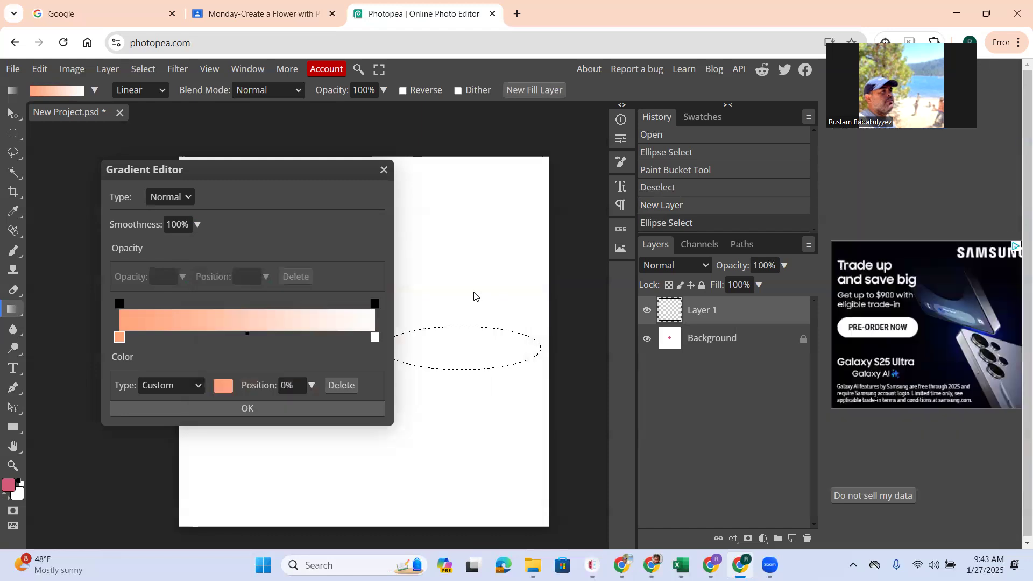
# Step: Set the gradient's ending color to the magenta ee26e4 and accept the edited gradient
pyautogui.click(375, 338)
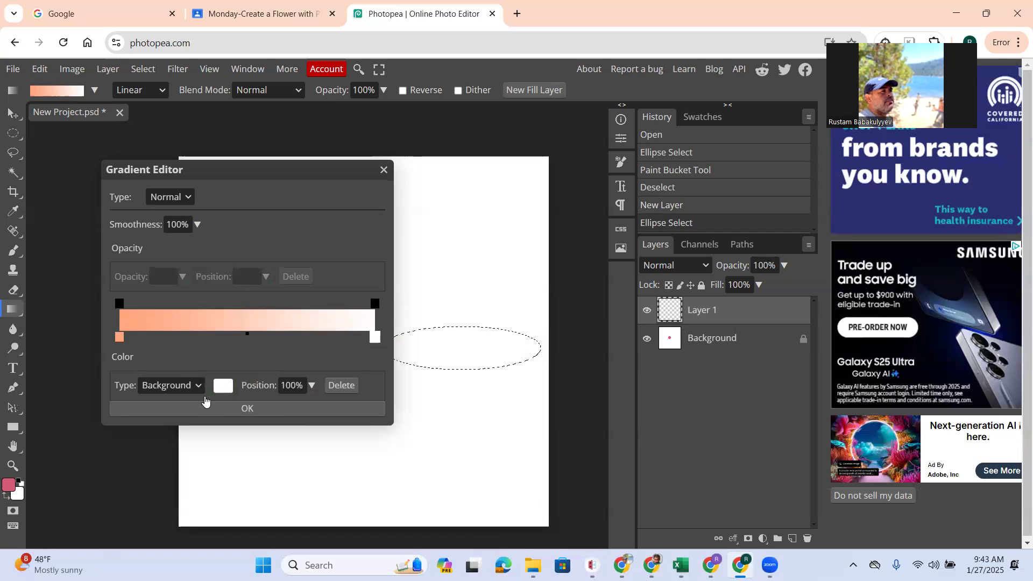
pyautogui.click(223, 387)
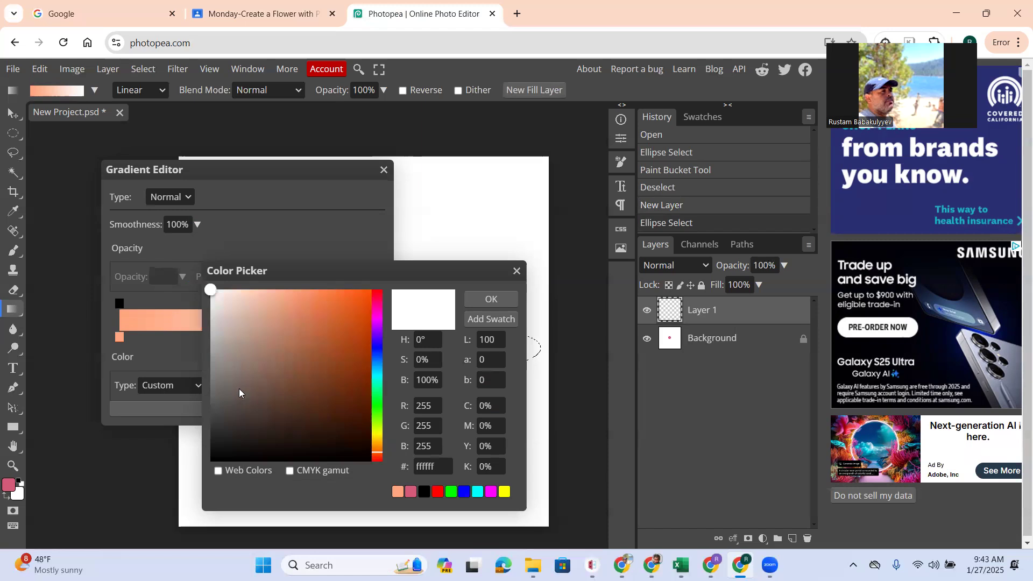
pyautogui.click(378, 321)
pyautogui.click(348, 300)
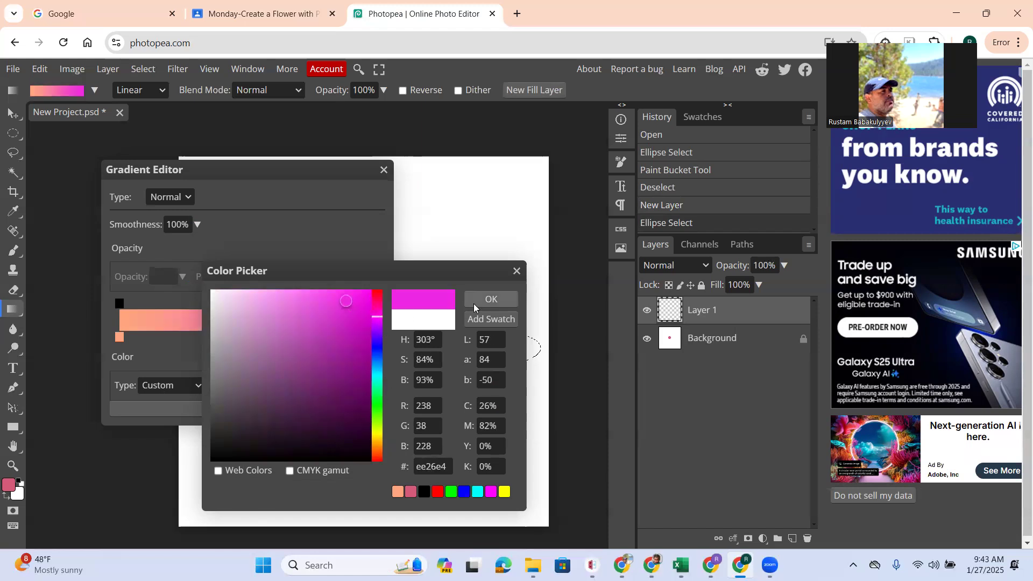
pyautogui.click(476, 300)
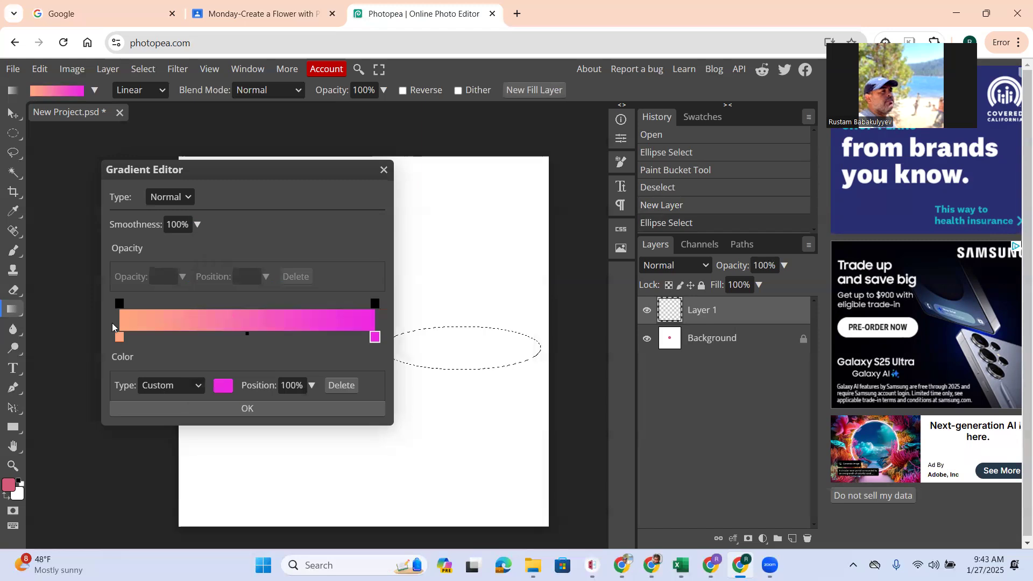
pyautogui.click(303, 413)
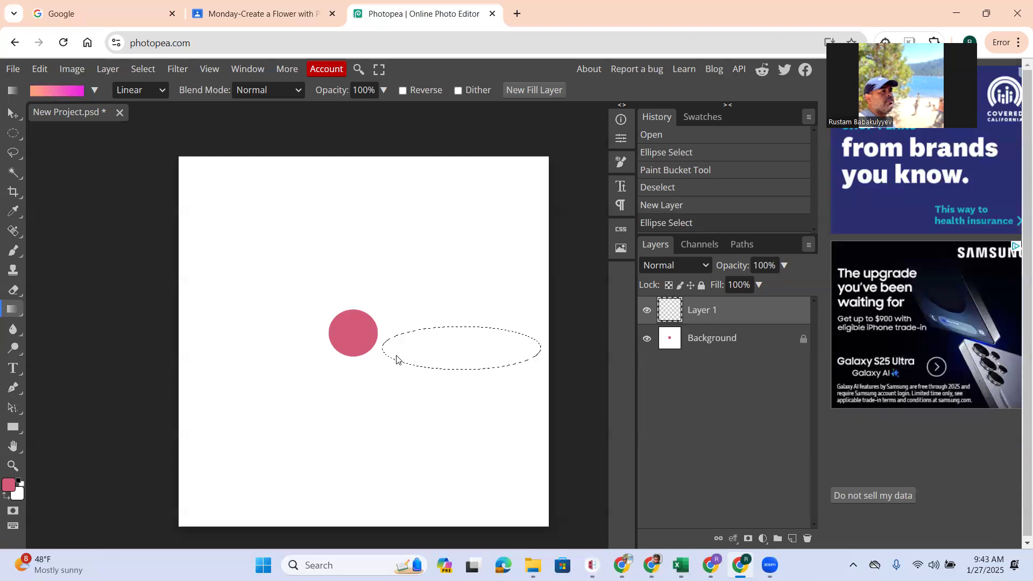
# Step: Fill the elliptical selection lengthwise with the gradient, orange nearest the center circle, and deselect it
pyautogui.moveTo(384, 348); pyautogui.dragTo(534, 353)
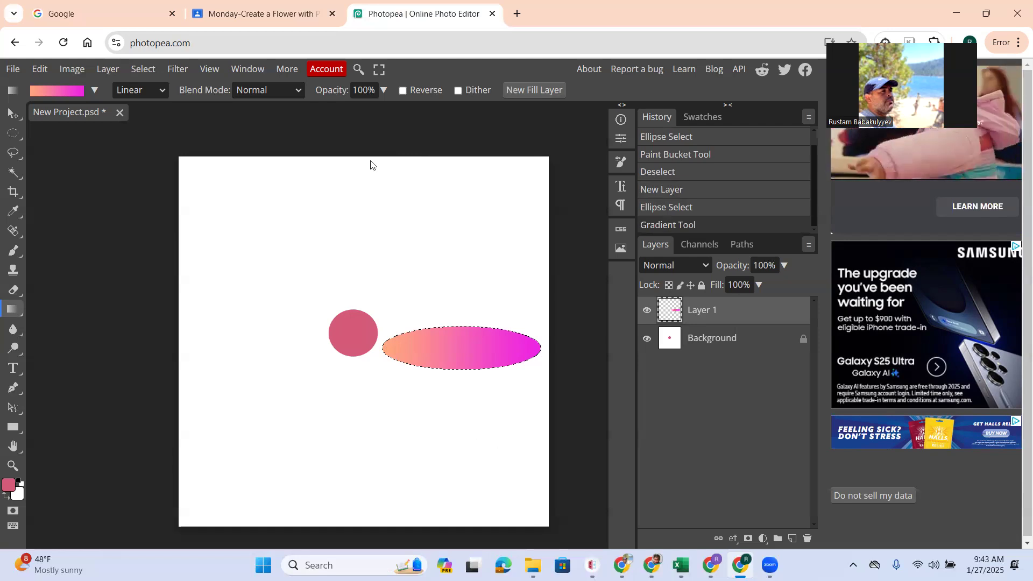
pyautogui.hotkey('ctrl', 'd')
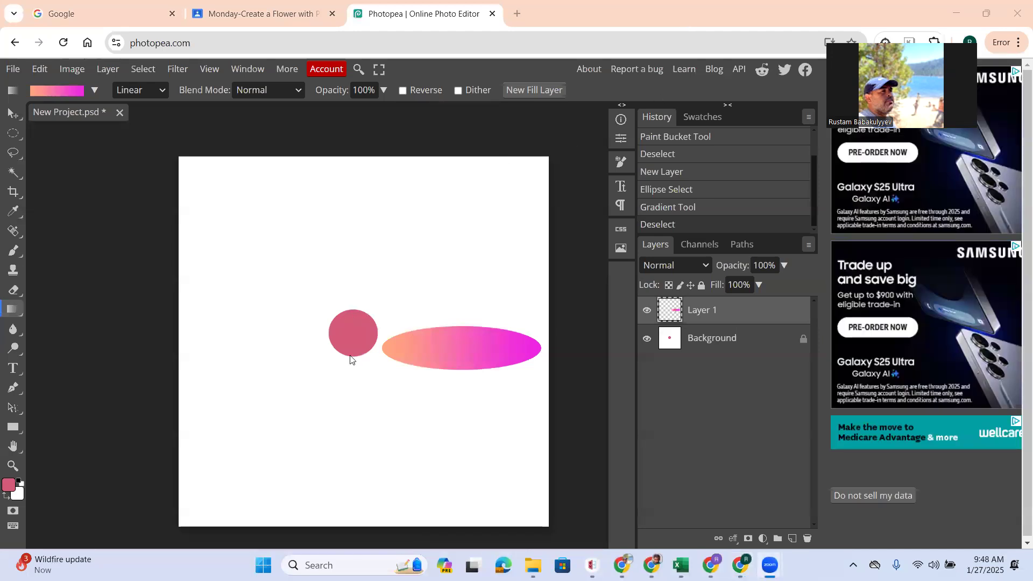
# Step: Rename the layer that holds the gradient ellipse as Petal
pyautogui.click(705, 335)
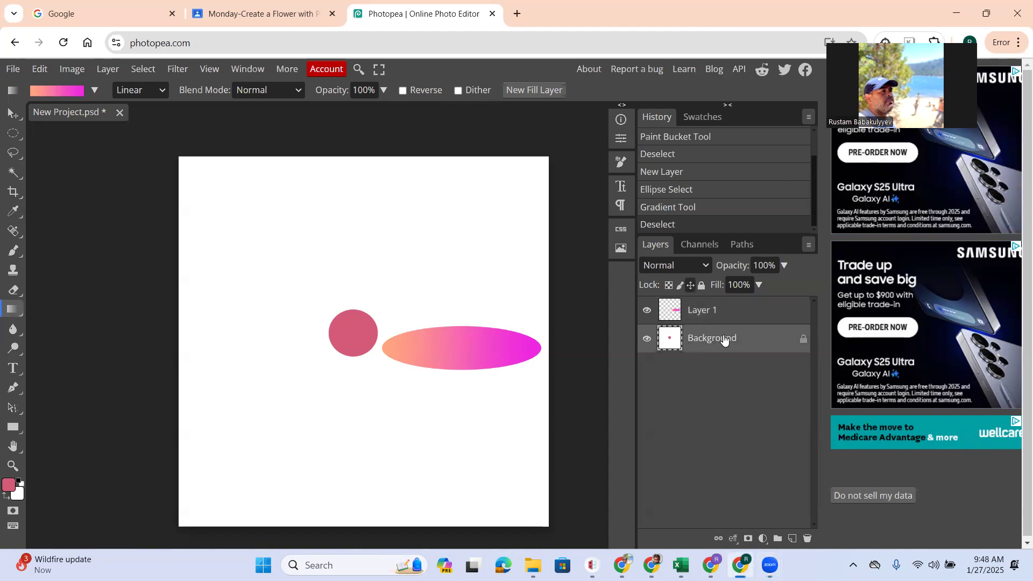
pyautogui.click(711, 317)
pyautogui.doubleClick(712, 316)
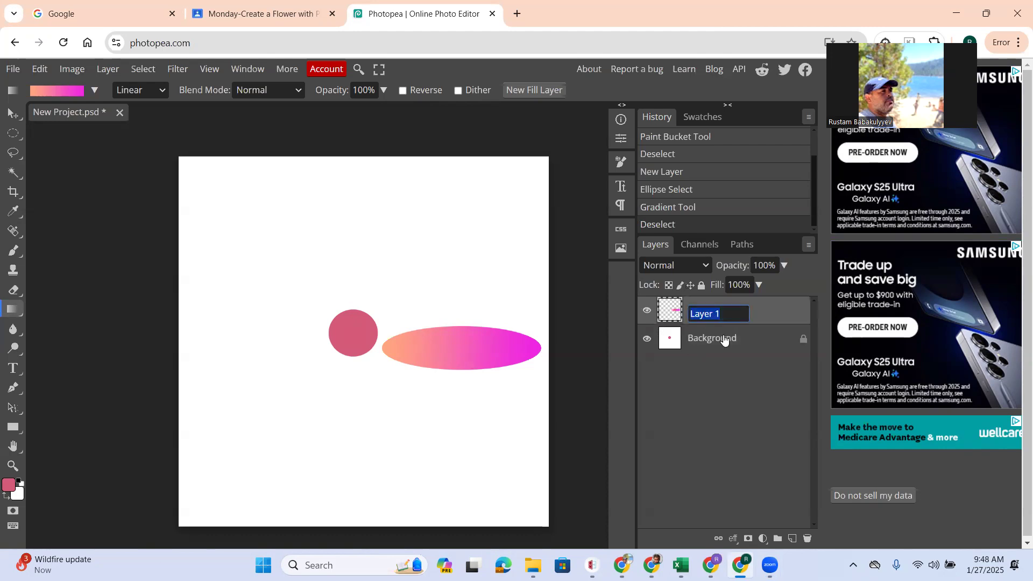
pyautogui.write('Petal')
pyautogui.click(658, 320)
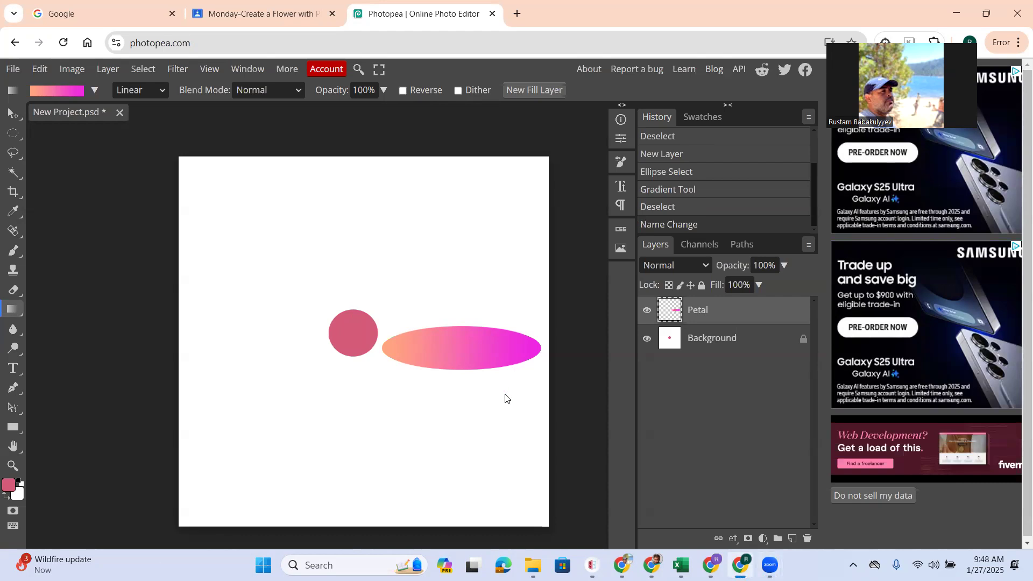
# Step: Move the petal with the Move tool until it lines up with the middle of the center circle
pyautogui.click(13, 114)
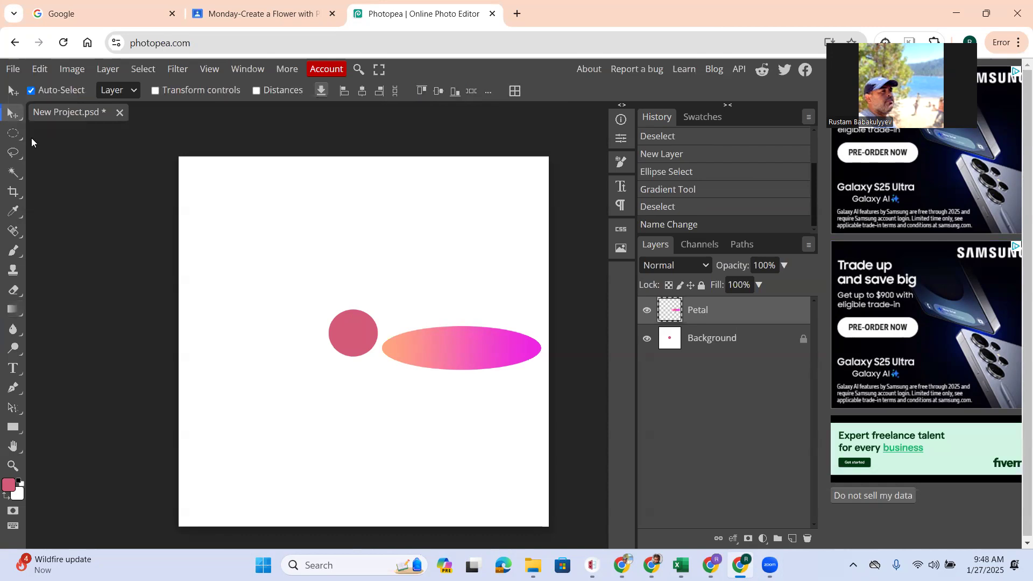
pyautogui.moveTo(426, 356); pyautogui.dragTo(351, 256)
pyautogui.moveTo(231, 296); pyautogui.dragTo(427, 341)
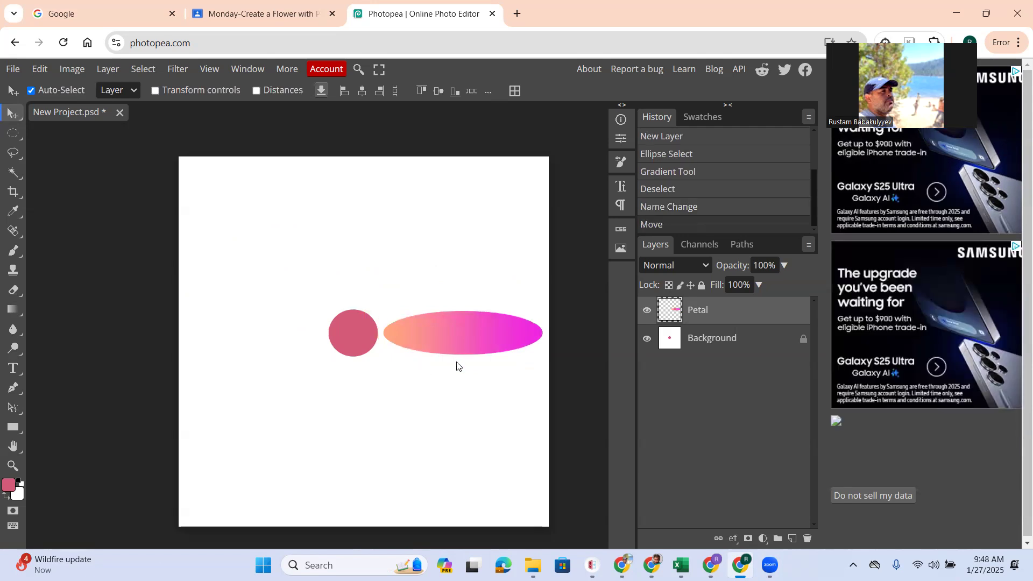
# Step: Duplicate the Petal layer and move the copy to the empty area above the center circle
pyautogui.rightClick(701, 314)
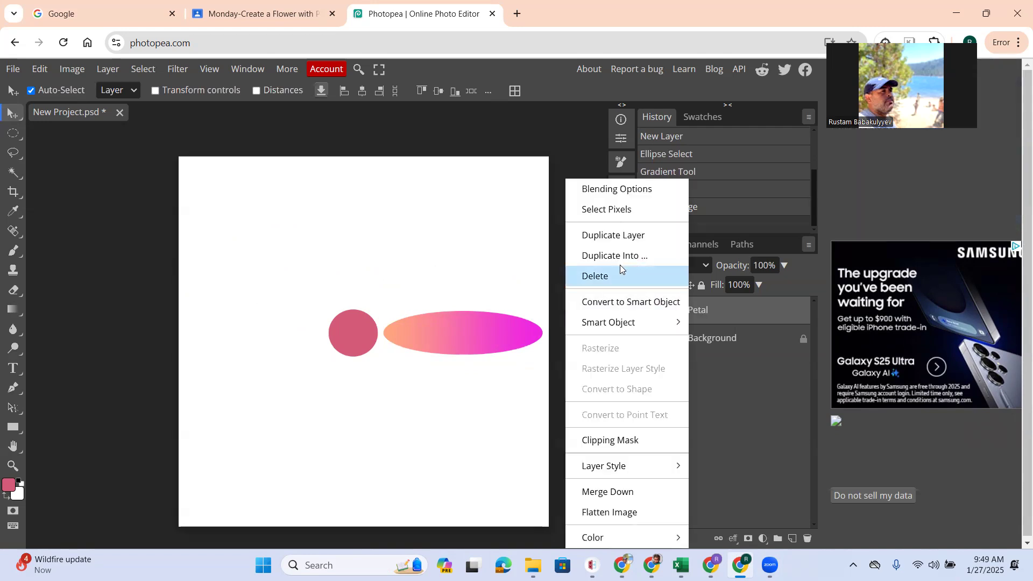
pyautogui.click(640, 239)
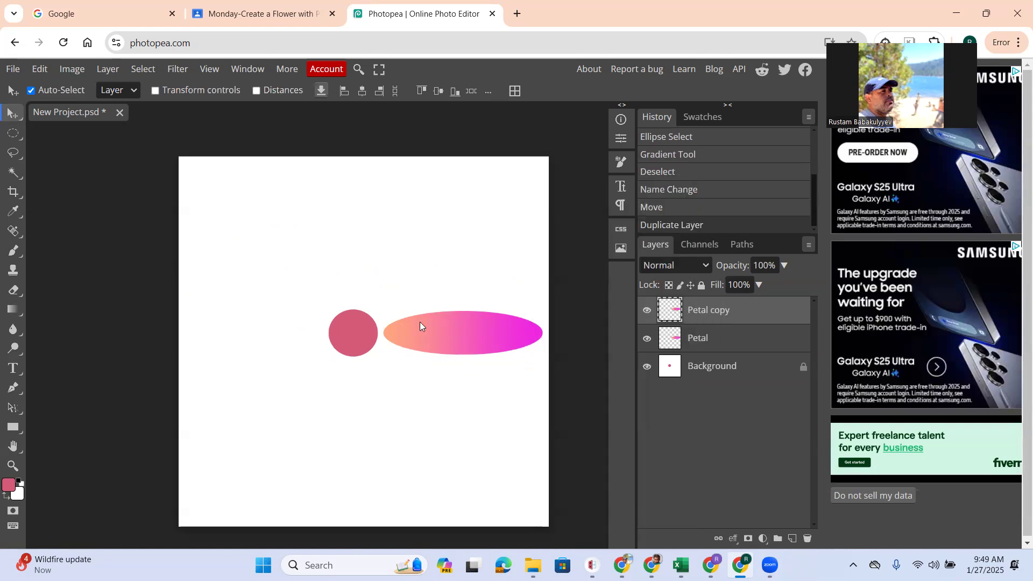
pyautogui.moveTo(459, 333); pyautogui.dragTo(299, 254)
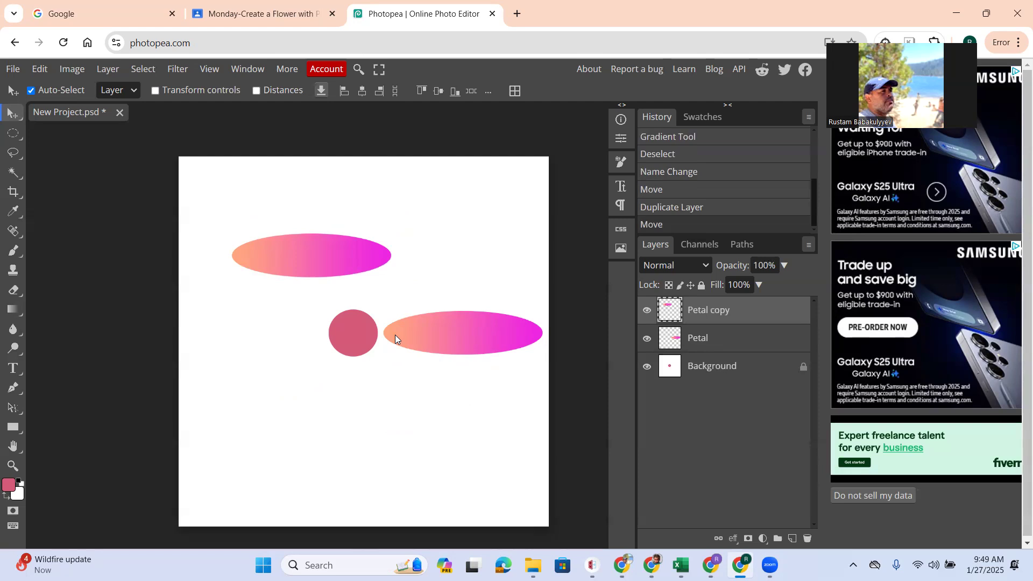
pyautogui.moveTo(301, 264)
pyautogui.mouseDown()
pyautogui.moveTo(341, 251)
pyautogui.moveTo(314, 257)
pyautogui.mouseUp()
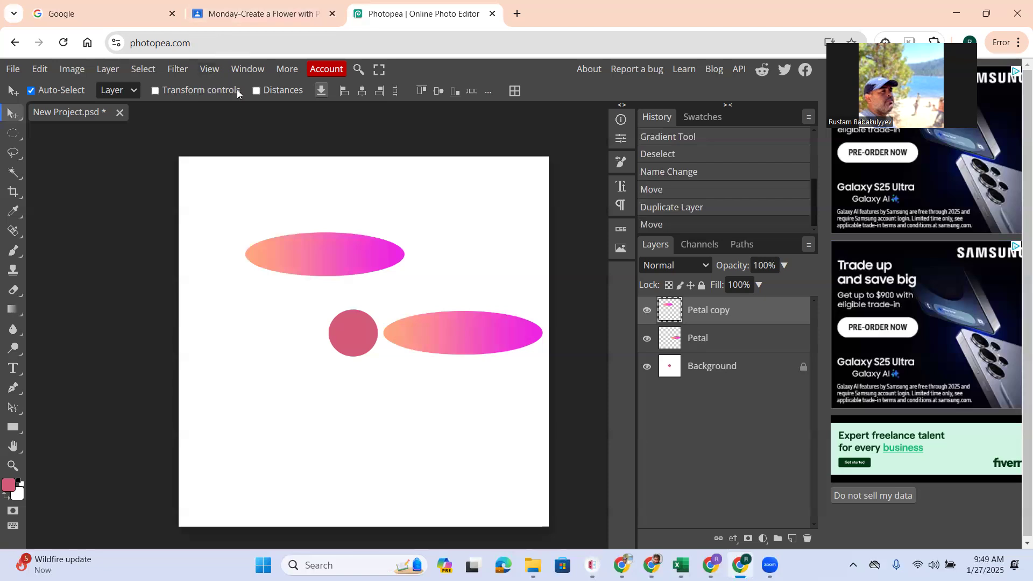
# Step: Turn on transform controls, rotate the petal copy about 179° and place it left of the center circle, opposite the original petal
pyautogui.click(156, 90)
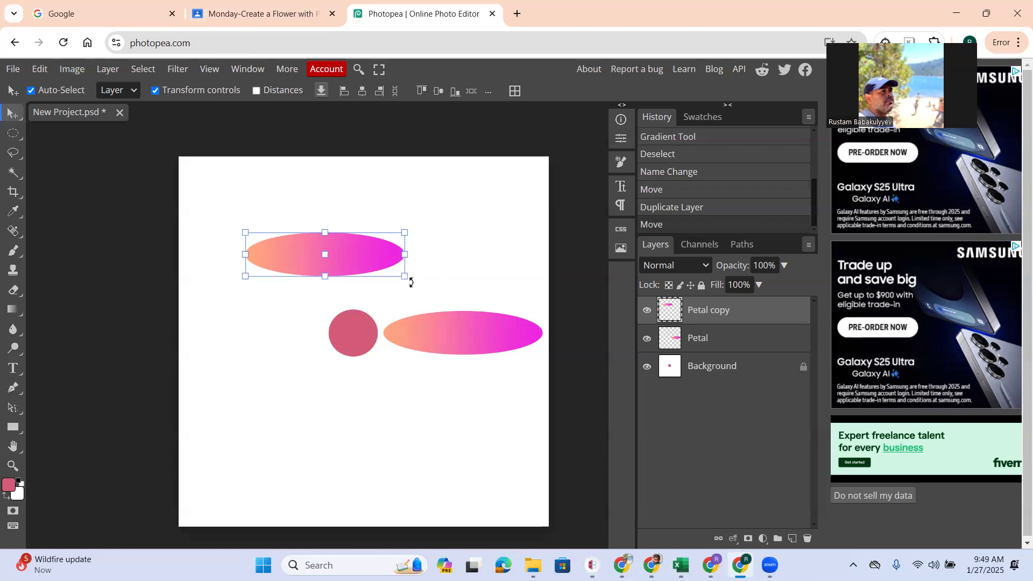
pyautogui.moveTo(412, 282); pyautogui.dragTo(258, 235)
pyautogui.moveTo(370, 252); pyautogui.dragTo(356, 266)
pyautogui.moveTo(316, 319); pyautogui.dragTo(293, 331)
pyautogui.press('Down')
pyautogui.press('Down')
pyautogui.press('Down')
pyautogui.press('Left')
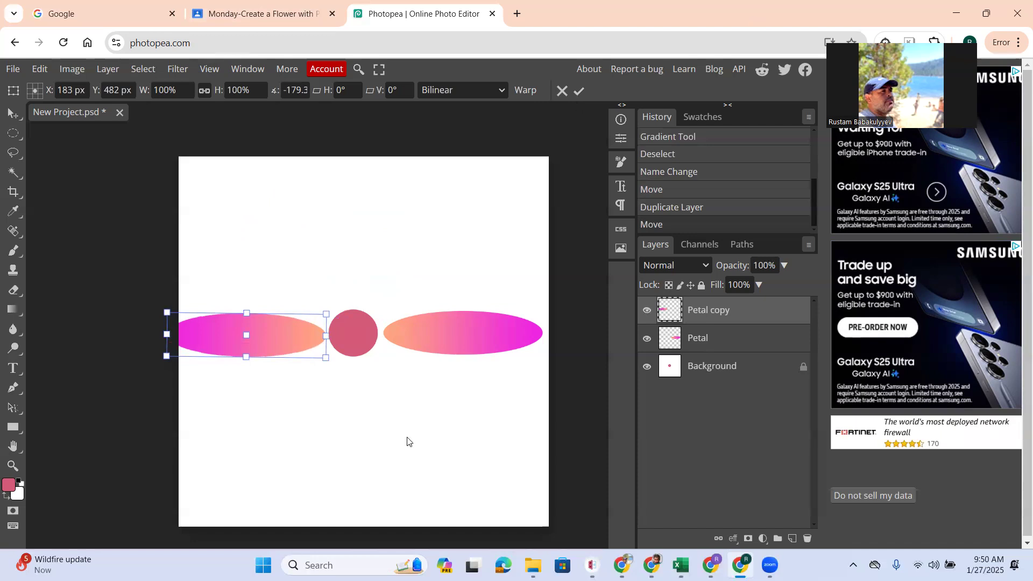
pyautogui.press('Return')
# Step: Shift the original Petal slightly downward to line up with the opposite petal, and deselect it
pyautogui.click(430, 333)
pyautogui.moveTo(428, 335); pyautogui.dragTo(430, 336)
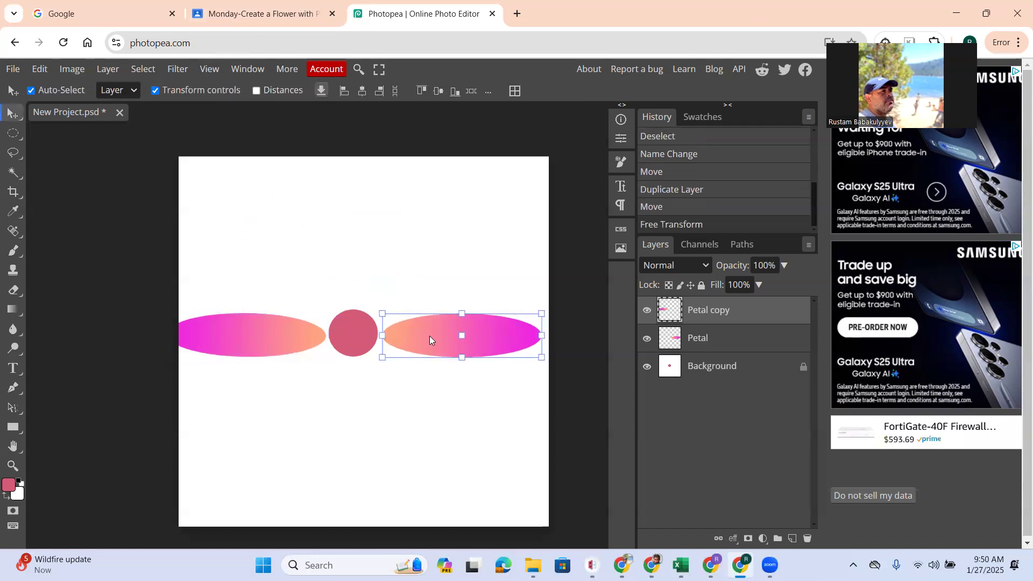
pyautogui.click(498, 428)
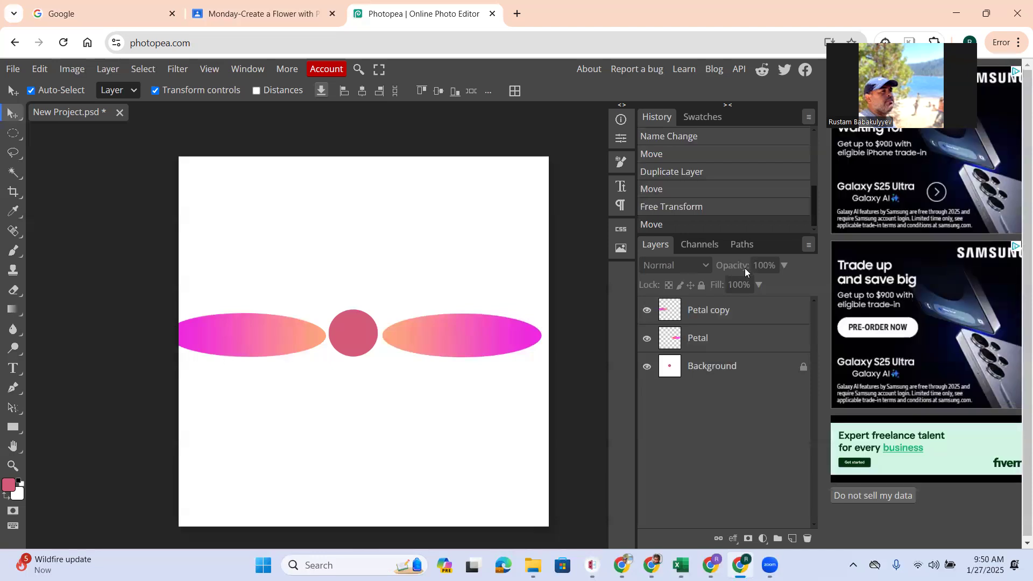
# Step: Duplicate the petal left of the center, rotate the copy about 87° and place it upright directly above the circle
pyautogui.rightClick(706, 309)
pyautogui.click(651, 234)
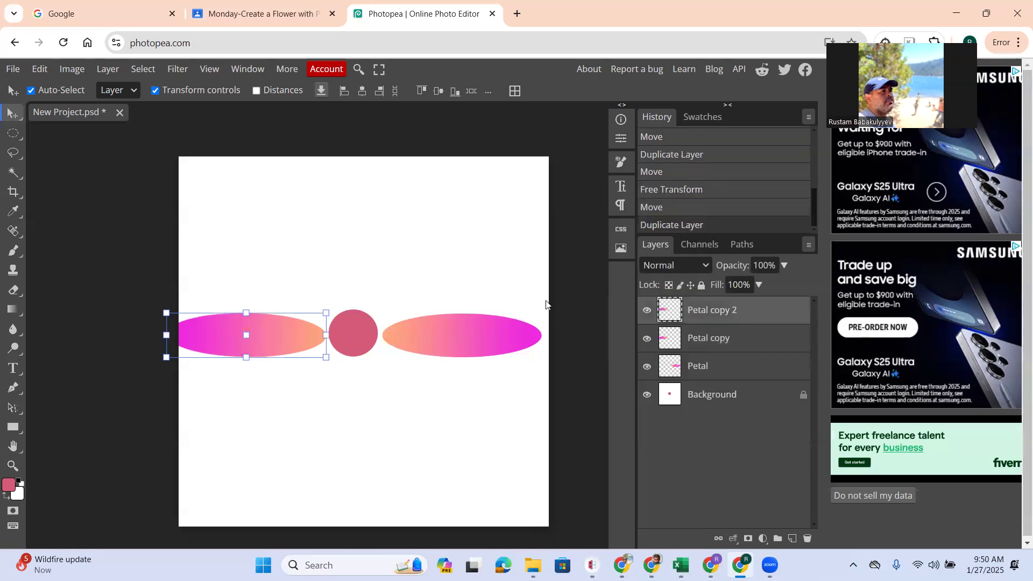
pyautogui.moveTo(282, 340); pyautogui.dragTo(346, 233)
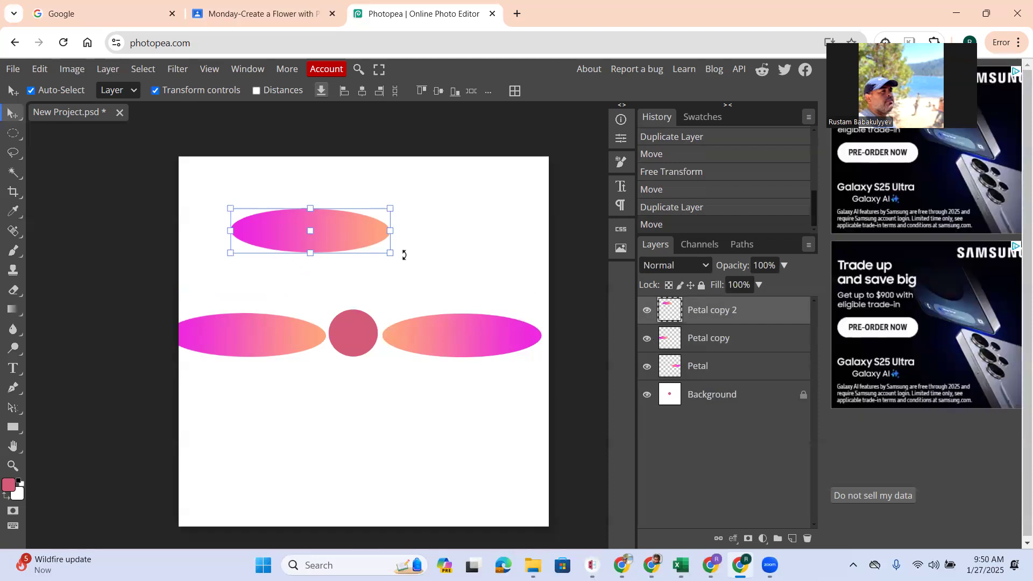
pyautogui.moveTo(399, 260); pyautogui.dragTo(289, 312)
pyautogui.moveTo(308, 275); pyautogui.dragTo(347, 270)
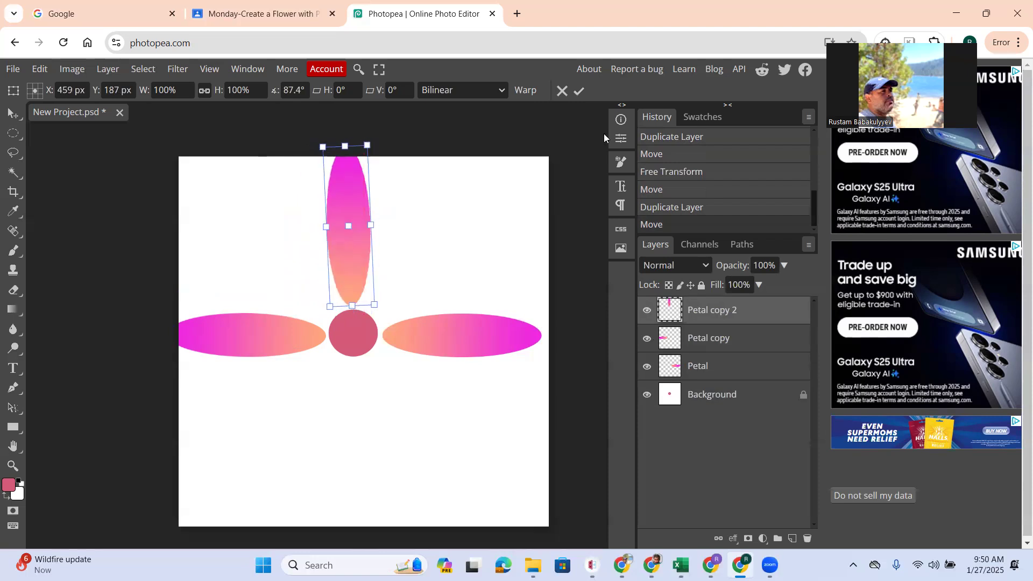
pyautogui.click(579, 91)
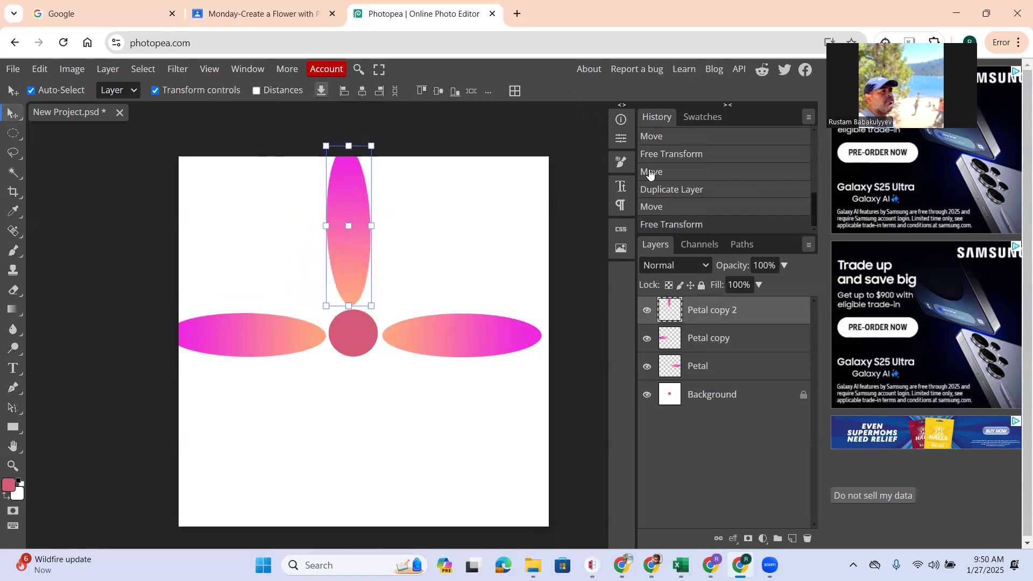
# Step: Duplicate the petal above the center, rotate the copy about 178° and place it directly below the circle, orange end inward
pyautogui.rightClick(724, 312)
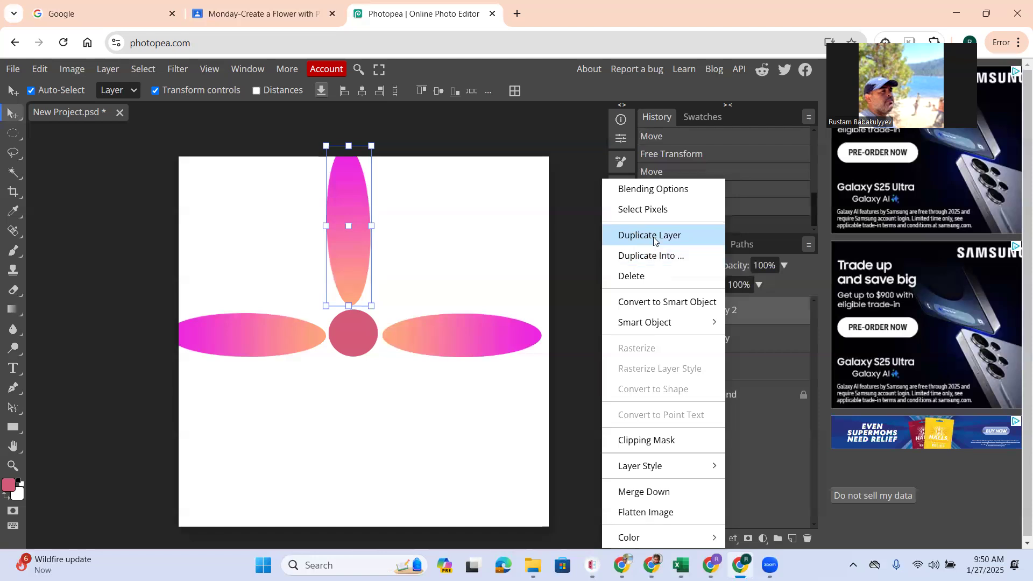
pyautogui.click(654, 240)
pyautogui.moveTo(362, 304); pyautogui.dragTo(285, 491)
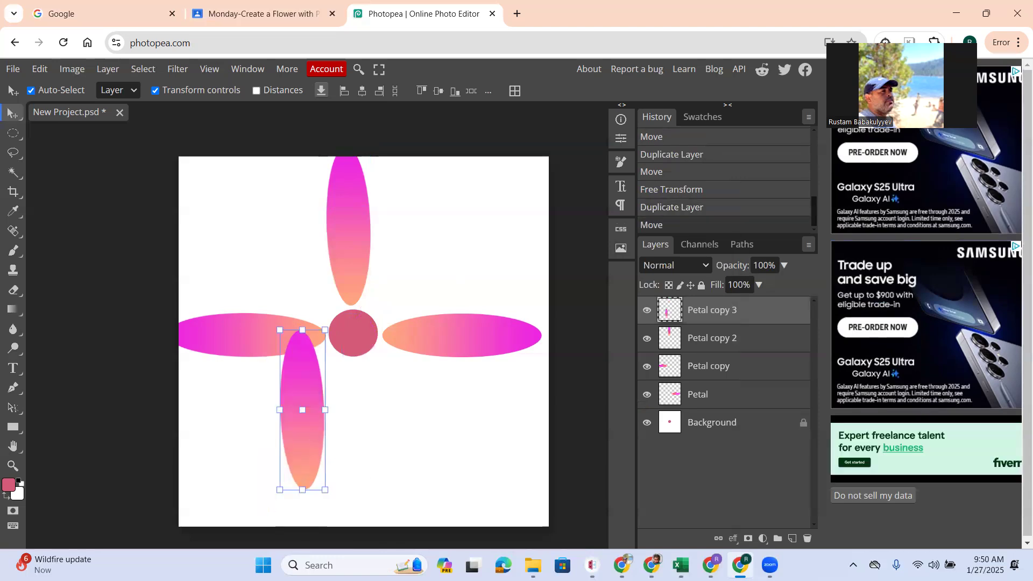
pyautogui.moveTo(323, 499); pyautogui.dragTo(349, 392)
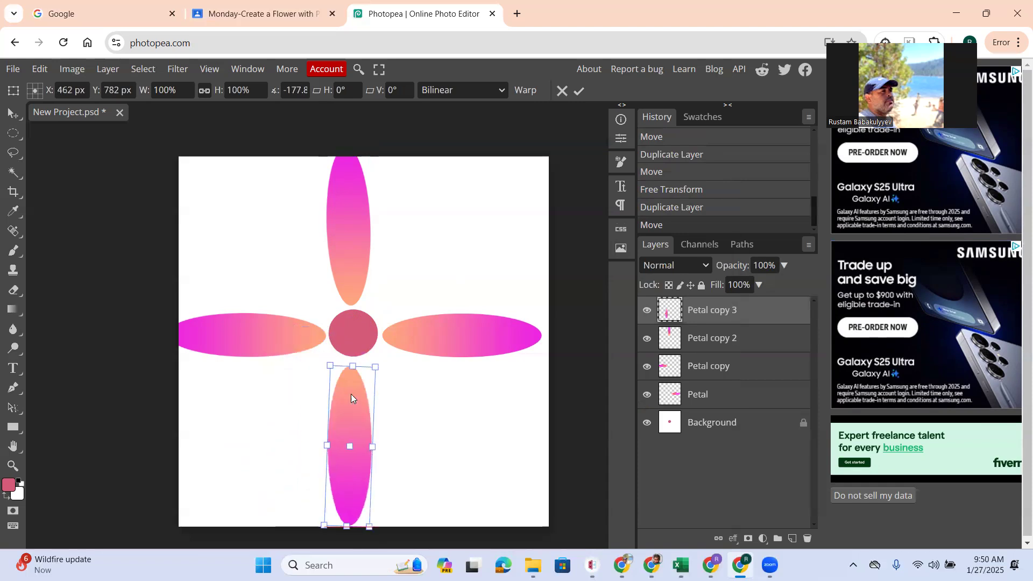
pyautogui.press('Left')
pyautogui.press('Left')
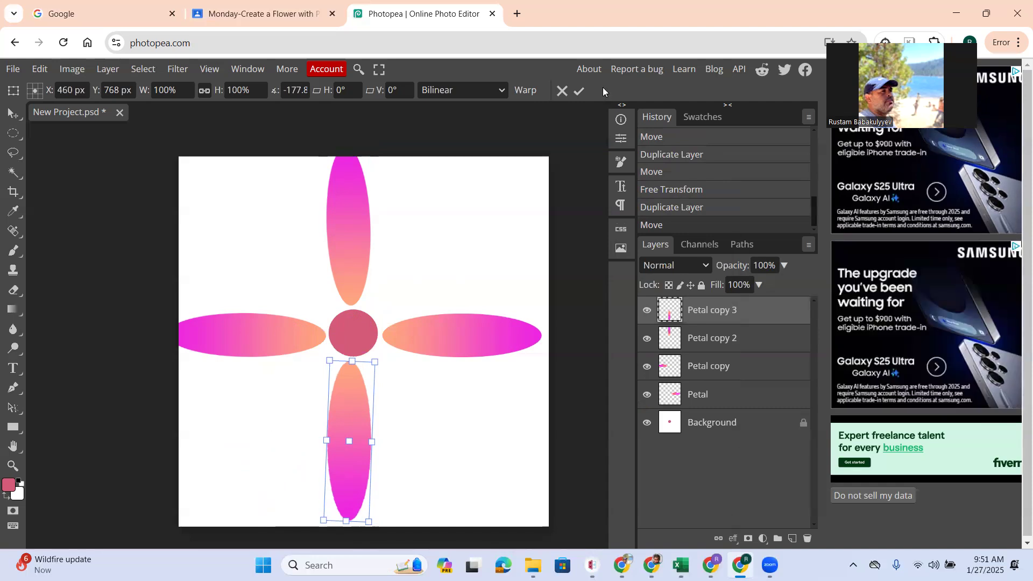
pyautogui.click(581, 91)
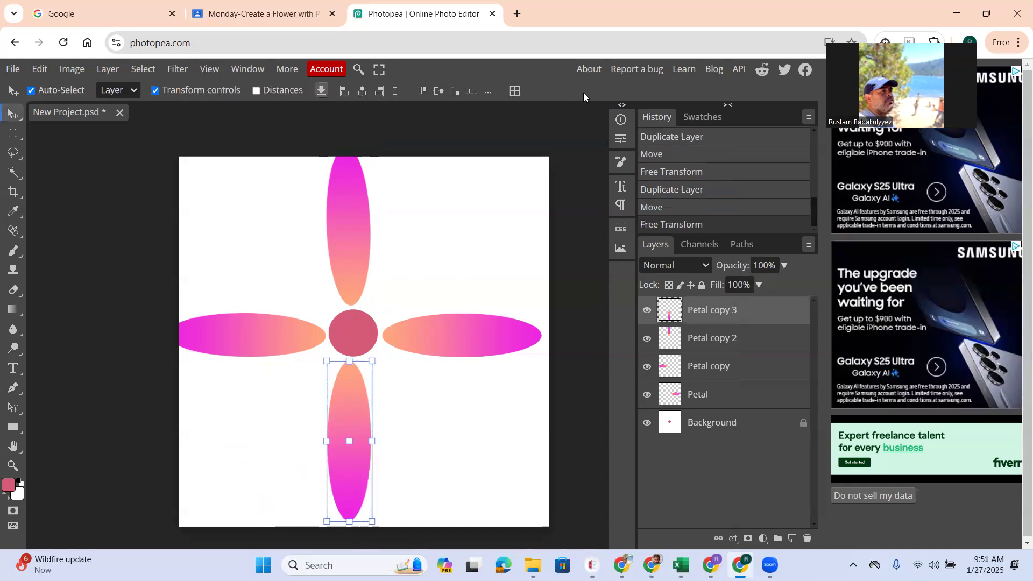
# Step: Duplicate the petal below the center, rotate the copy about 135° and place it diagonally at the circle's upper right
pyautogui.rightClick(712, 312)
pyautogui.click(669, 235)
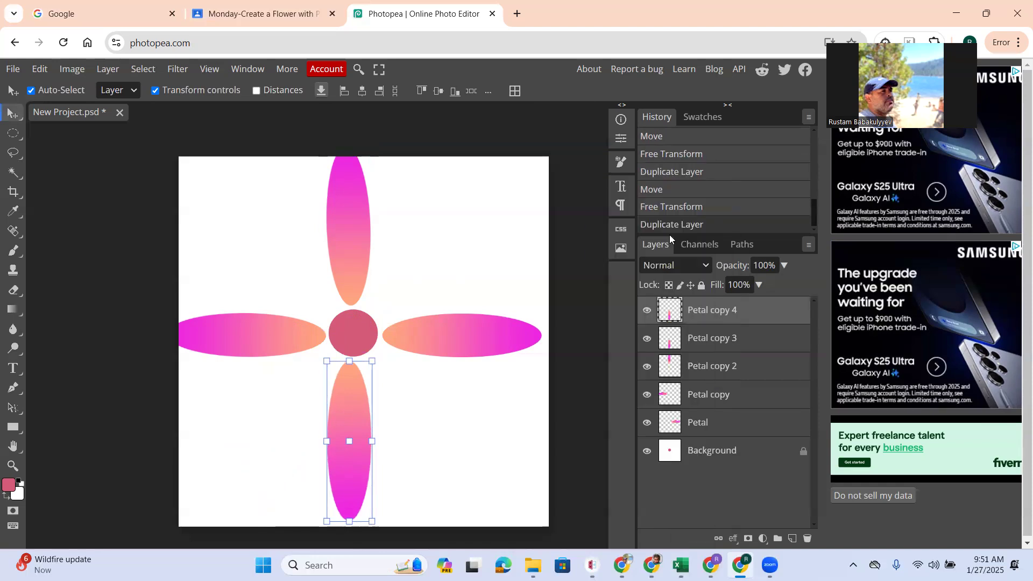
pyautogui.moveTo(352, 409); pyautogui.dragTo(423, 250)
pyautogui.moveTo(447, 369); pyautogui.dragTo(454, 211)
pyautogui.moveTo(409, 295); pyautogui.dragTo(411, 273)
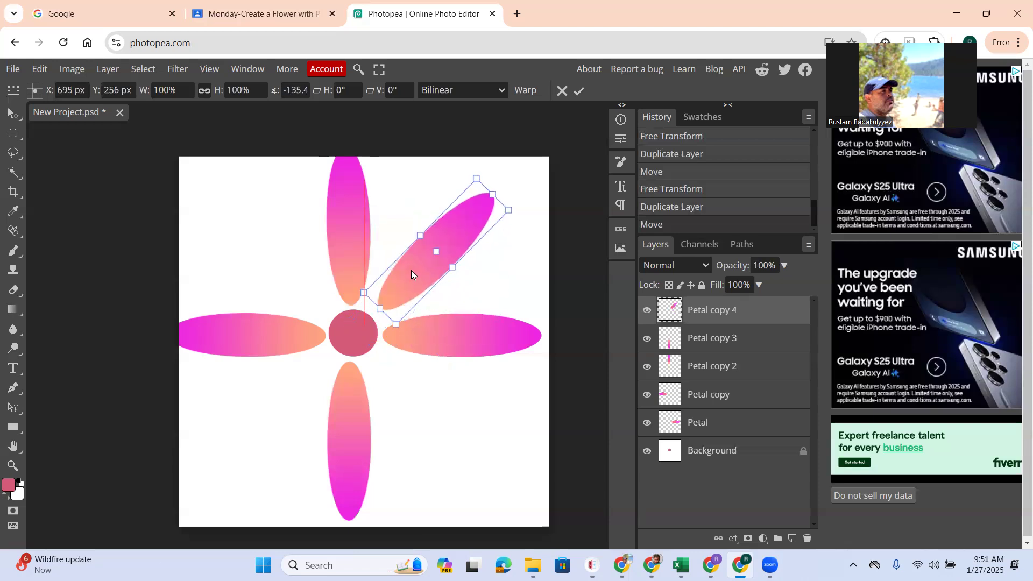
pyautogui.click(578, 91)
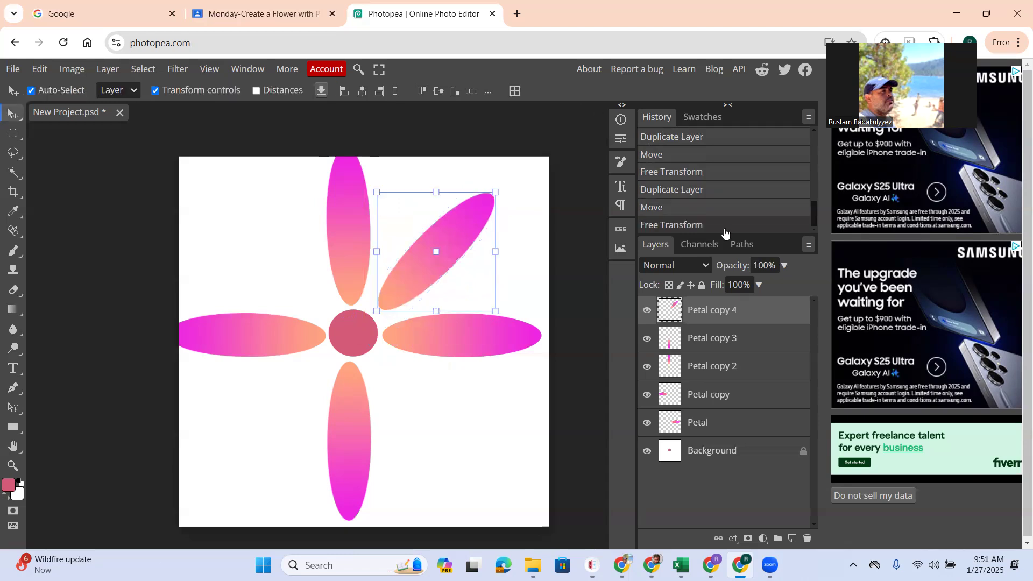
# Step: Duplicate the upper-right diagonal petal, rotate the copy about 88° counterclockwise and place it at the circle's upper left
pyautogui.rightClick(712, 314)
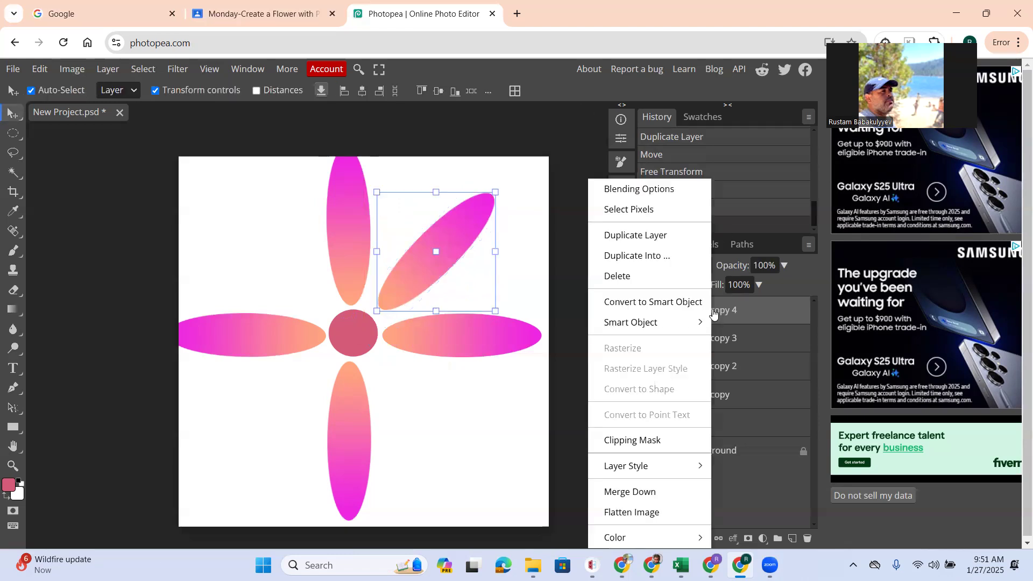
pyautogui.click(663, 239)
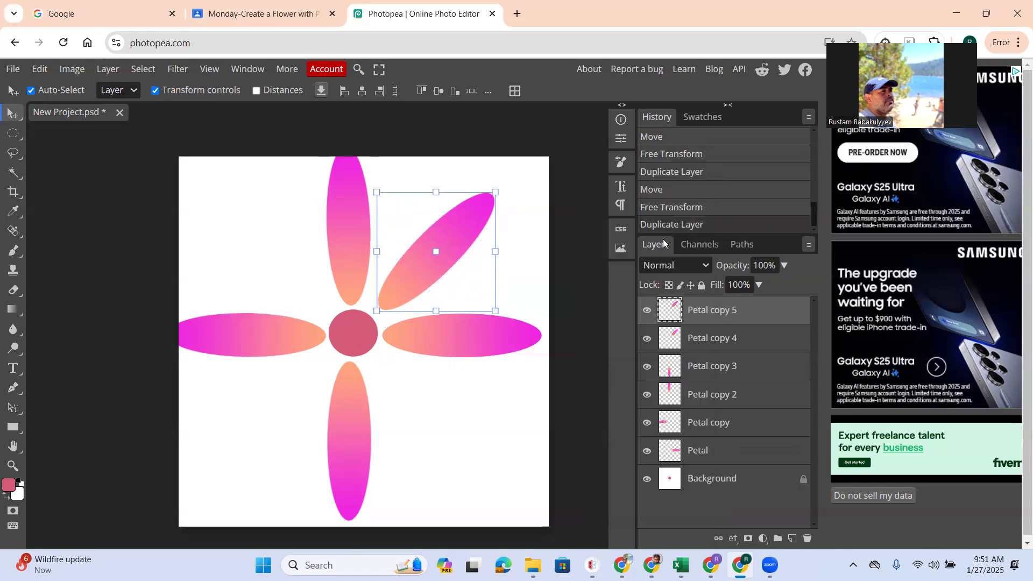
pyautogui.moveTo(401, 299); pyautogui.dragTo(232, 288)
pyautogui.hotkey('ctrl', 't')
pyautogui.moveTo(340, 291); pyautogui.dragTo(301, 215)
pyautogui.moveTo(298, 263); pyautogui.dragTo(295, 269)
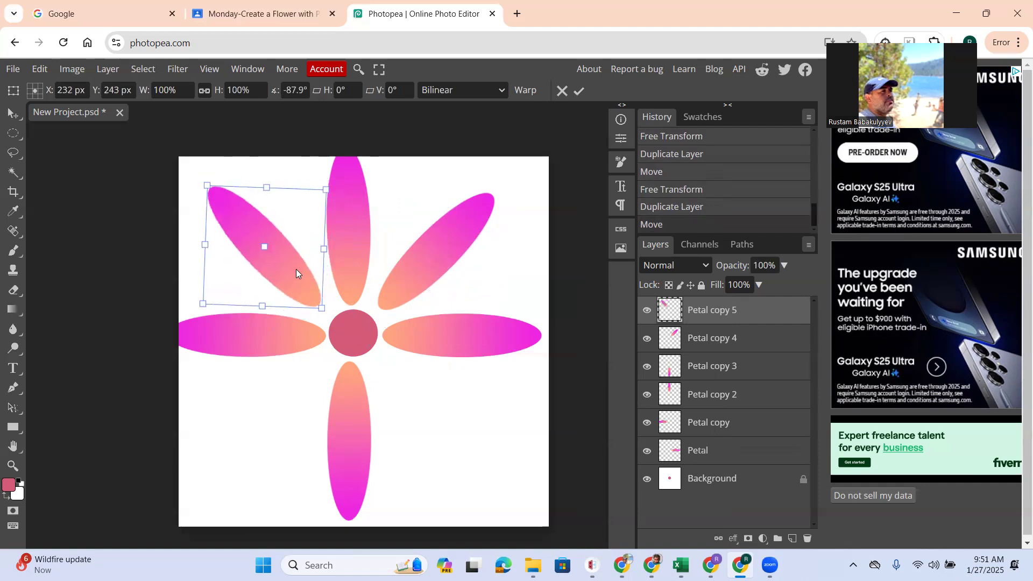
pyautogui.click(581, 88)
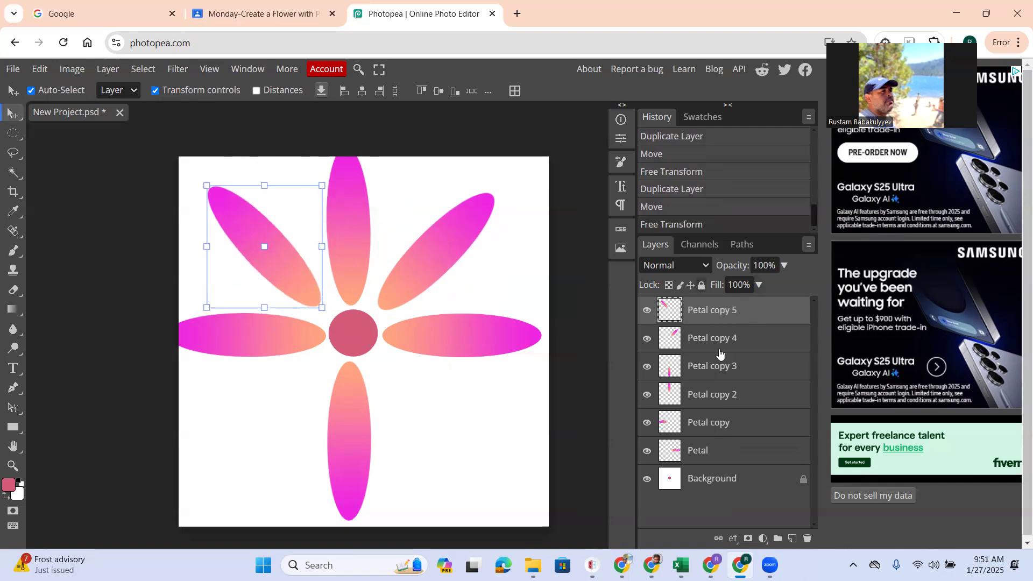
# Step: Duplicate the upper-left diagonal petal, rotate the copy about 88° counterclockwise and place it at the circle's lower left
pyautogui.rightClick(703, 317)
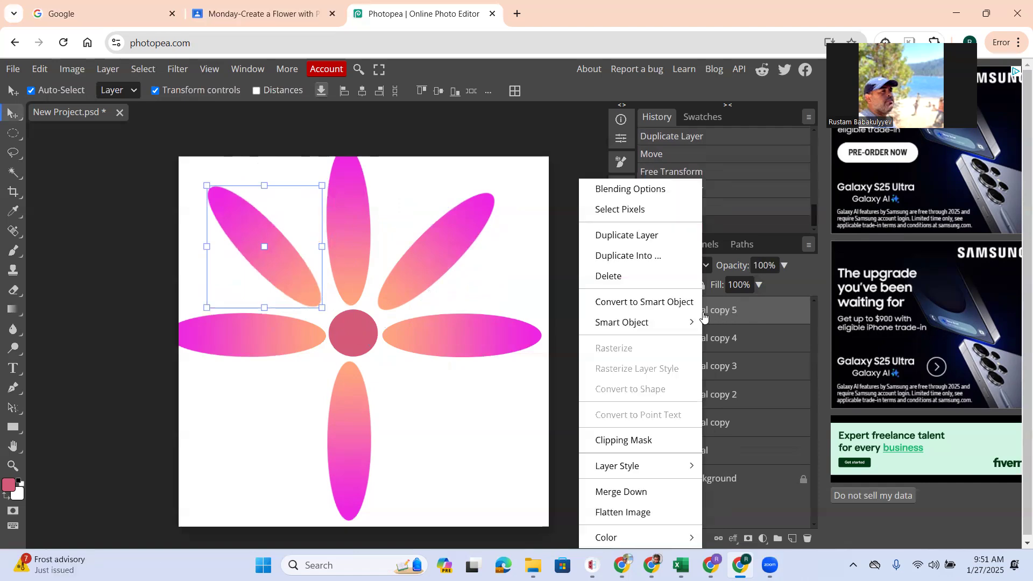
pyautogui.click(645, 235)
pyautogui.moveTo(288, 262); pyautogui.dragTo(279, 438)
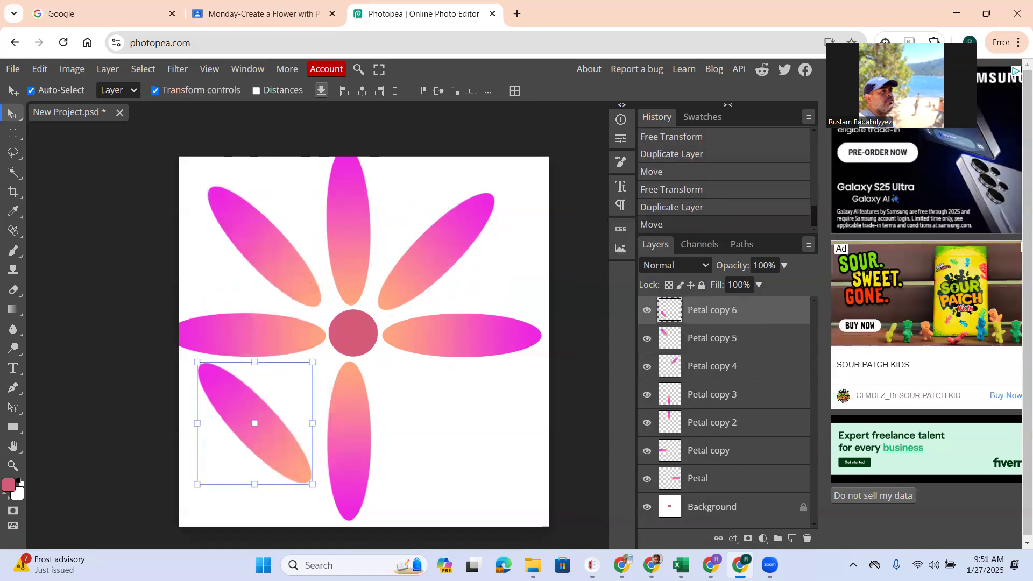
pyautogui.hotkey('ctrl', 't')
pyautogui.moveTo(312, 489); pyautogui.dragTo(306, 380)
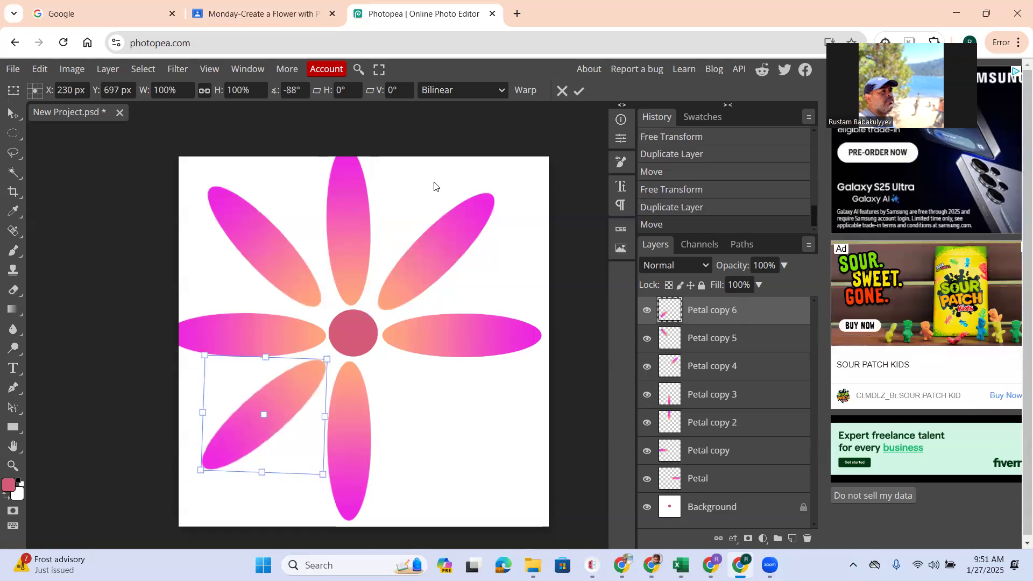
pyautogui.click(578, 91)
# Step: Duplicate the lower-left diagonal petal, rotate the copy about 85° counterclockwise, place it at the circle's lower right and deselect it
pyautogui.rightClick(702, 315)
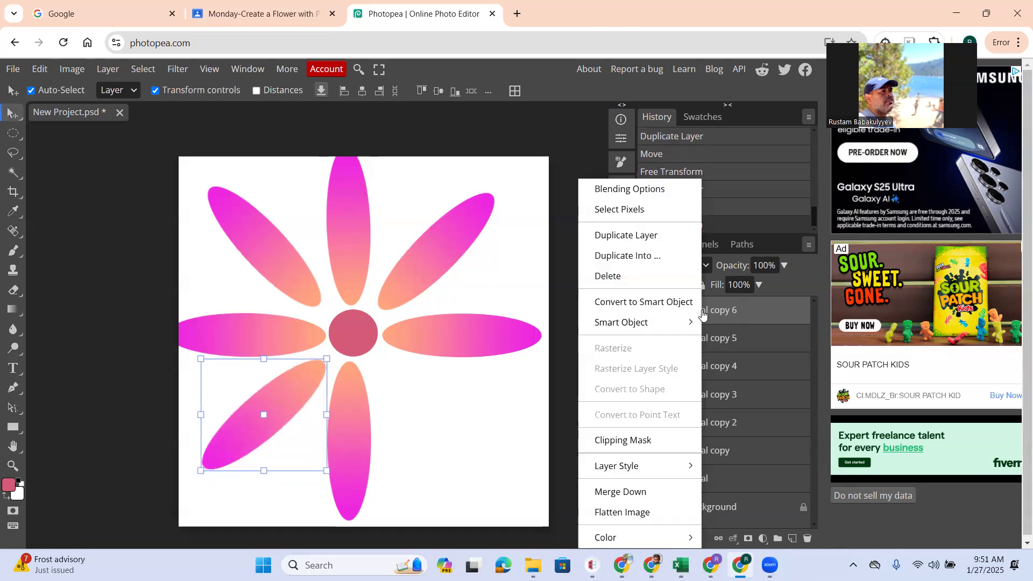
pyautogui.click(619, 237)
pyautogui.moveTo(294, 399); pyautogui.dragTo(462, 423)
pyautogui.moveTo(498, 501); pyautogui.dragTo(412, 399)
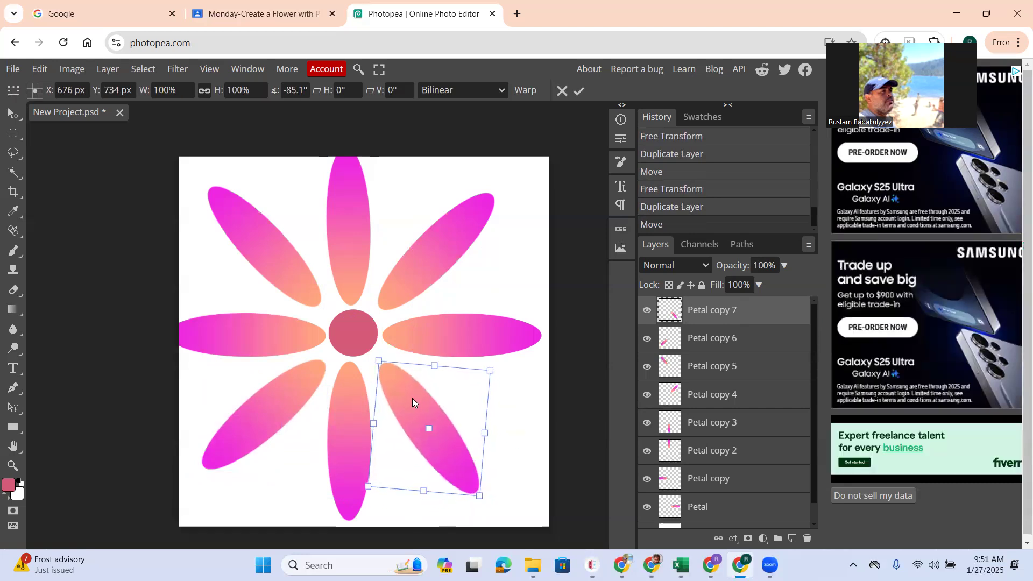
pyautogui.click(578, 90)
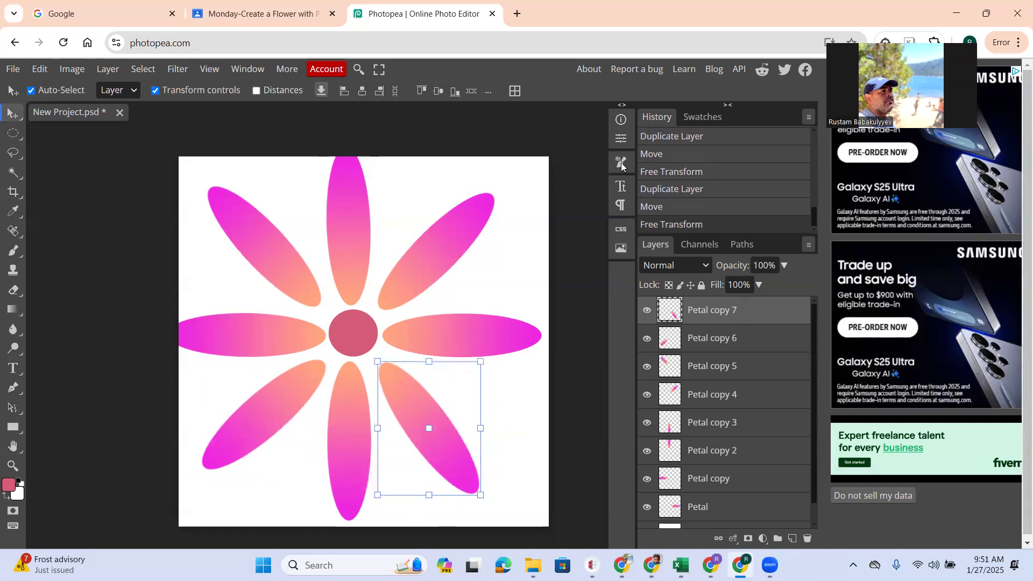
pyautogui.click(580, 183)
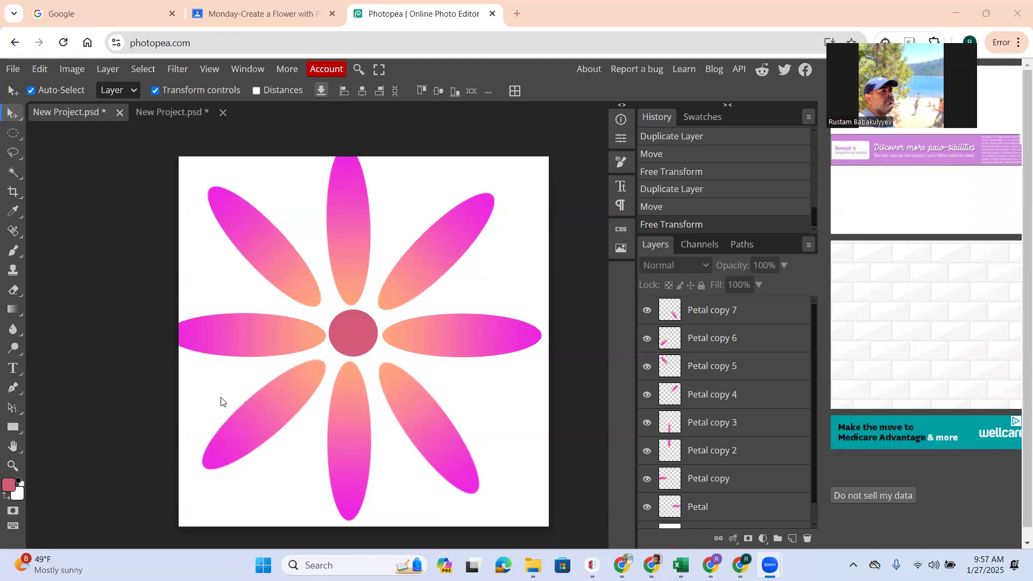
# Step: Add a new layer above all the petal layers and name it "a leaf"
pyautogui.scroll(-2, 721, 471)
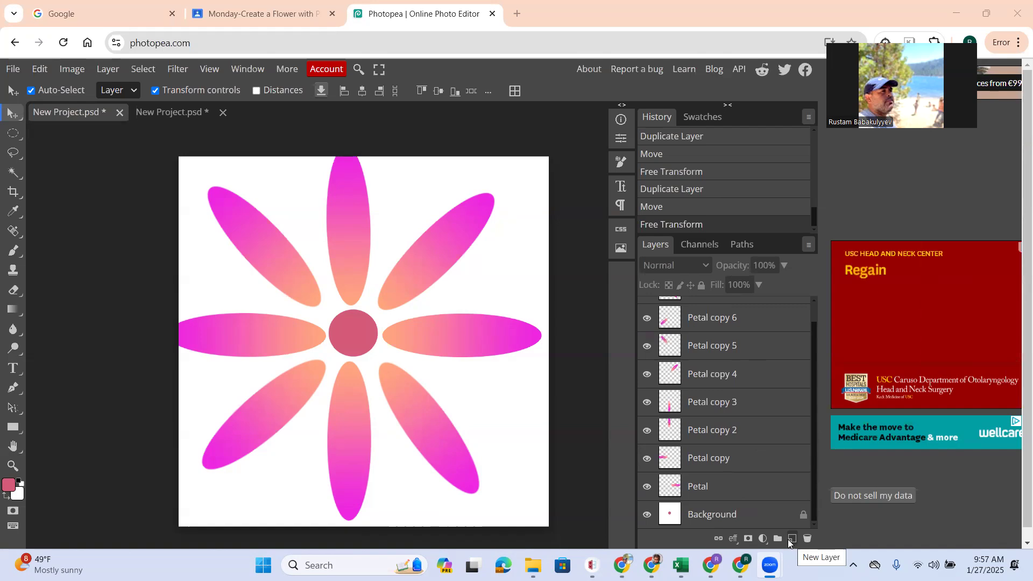
pyautogui.click(791, 539)
pyautogui.scroll(1, 734, 366)
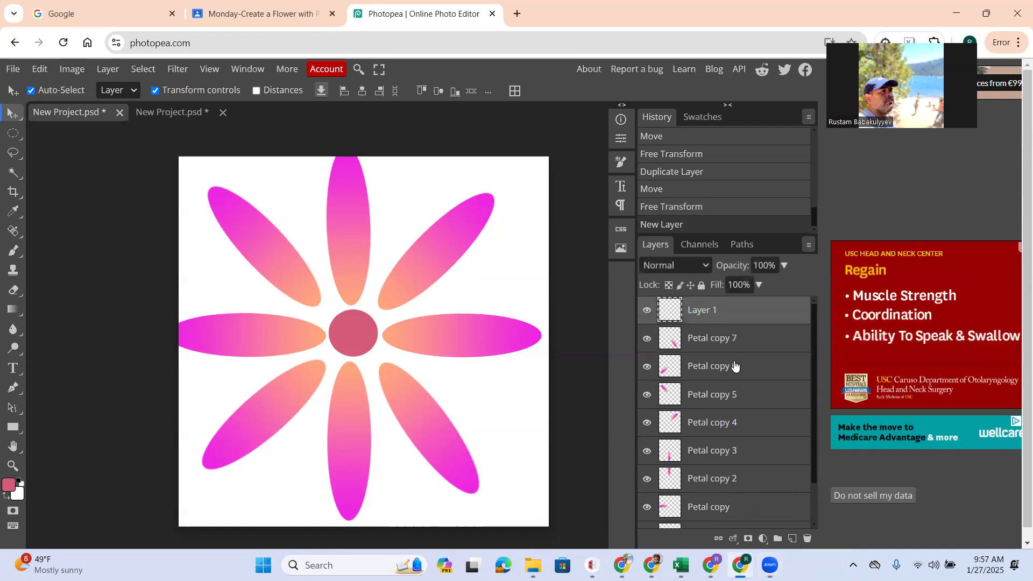
pyautogui.doubleClick(700, 311)
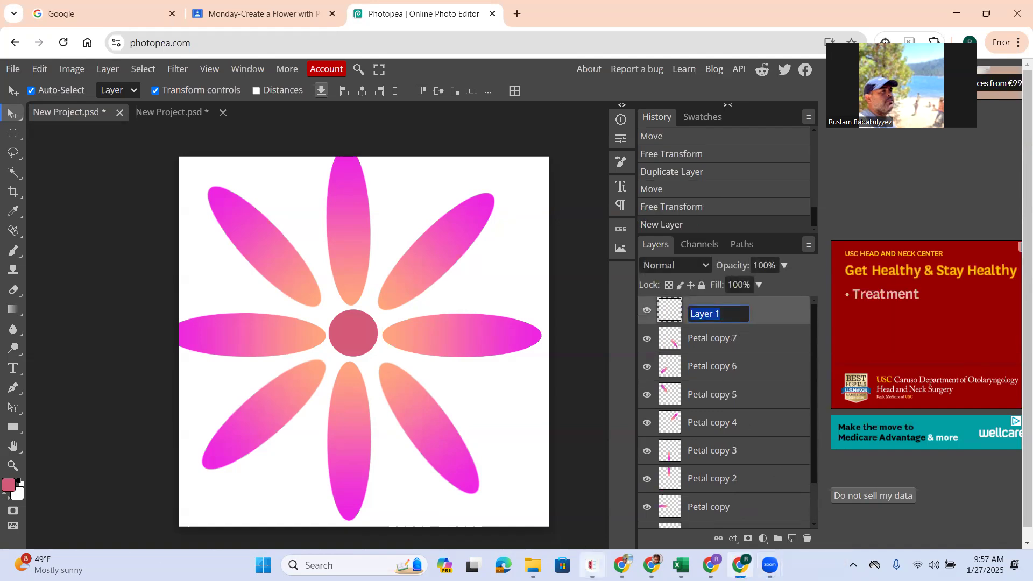
pyautogui.moveTo(592, 565)
pyautogui.write('a l')
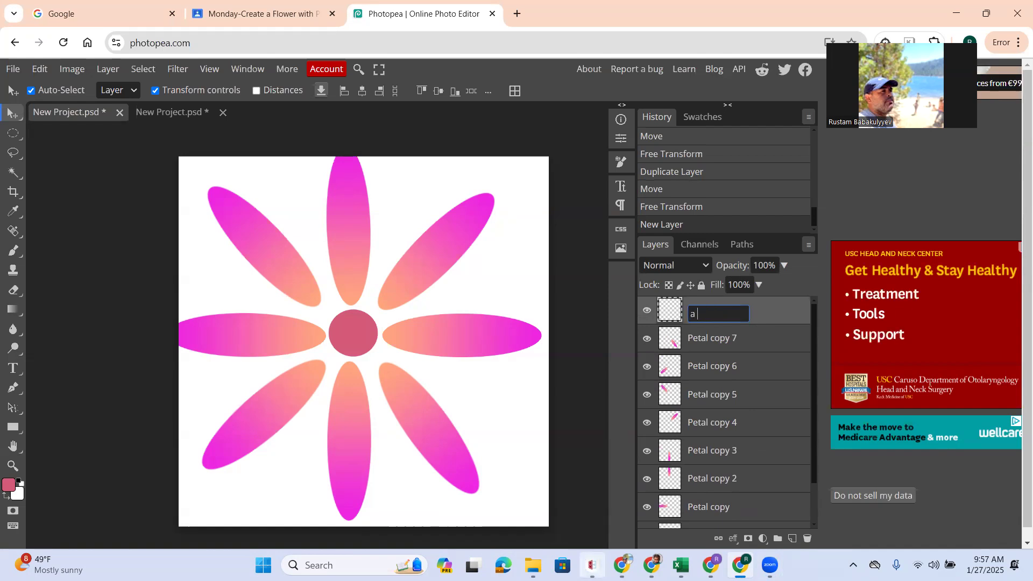
pyautogui.write('eaf')
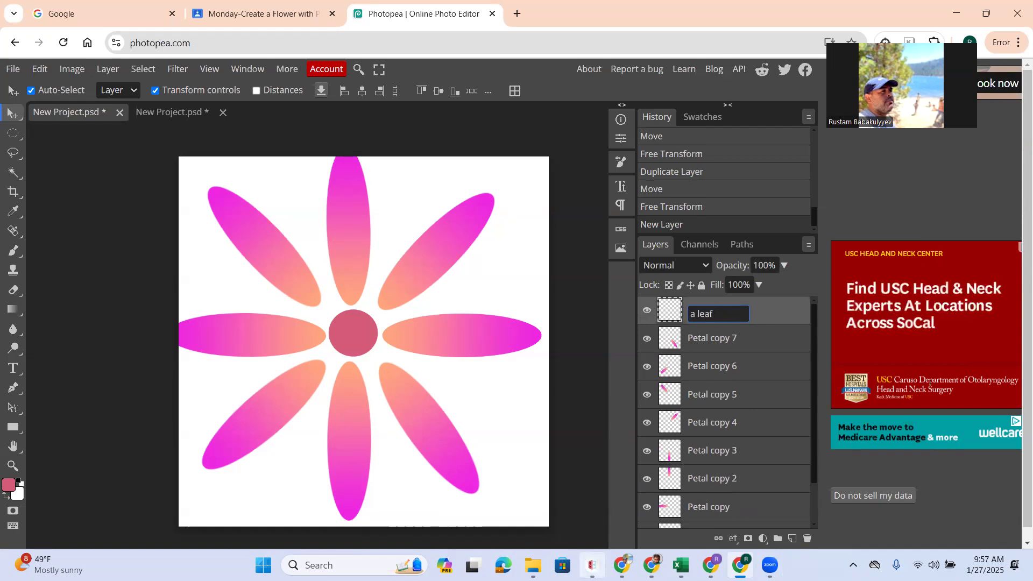
pyautogui.press('Return')
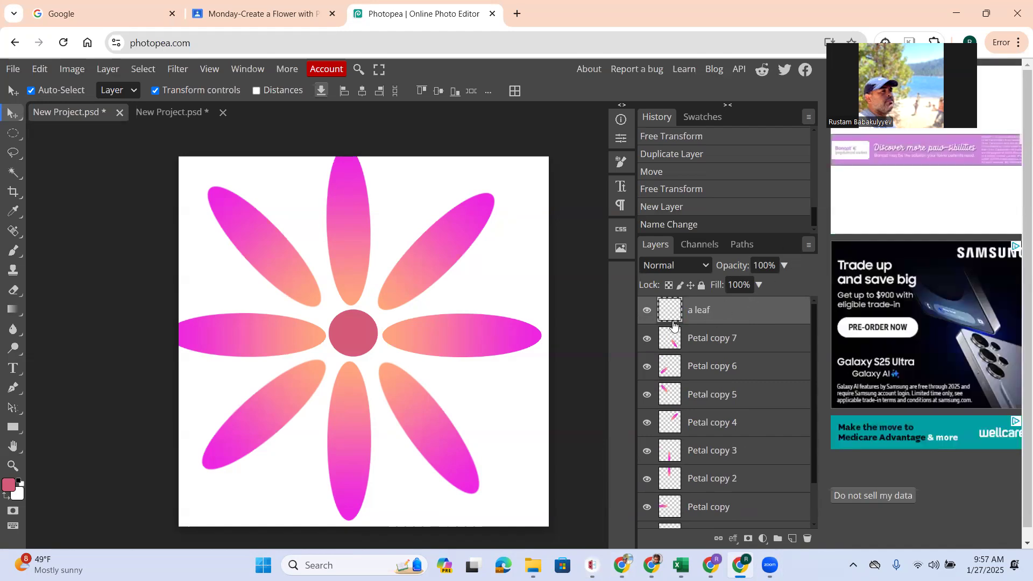
# Step: Draw a freehand Lasso selection of a jagged leaf outline over the two lower-right petals on the "a leaf" layer
pyautogui.rightClick(14, 154)
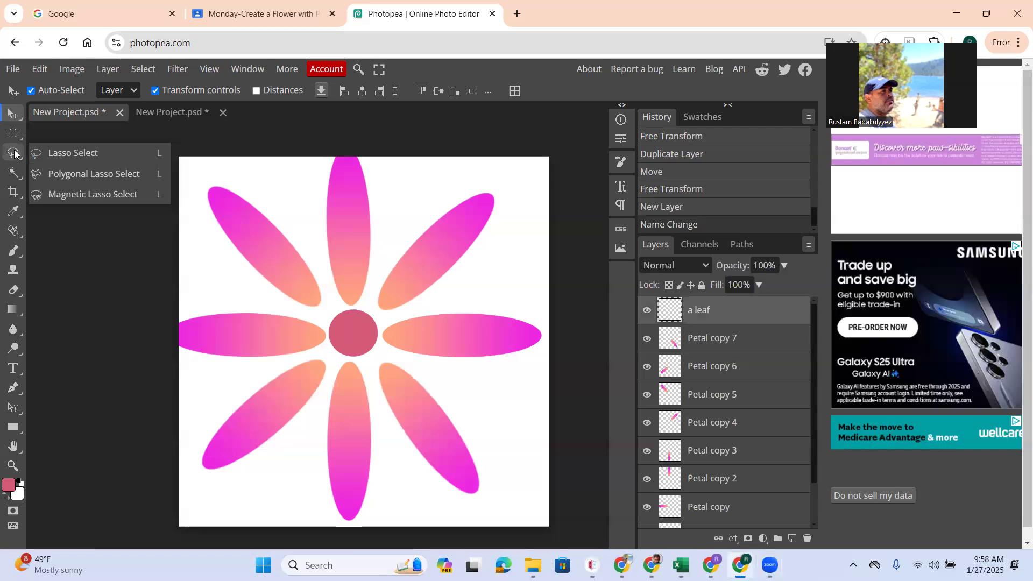
pyautogui.click(14, 153)
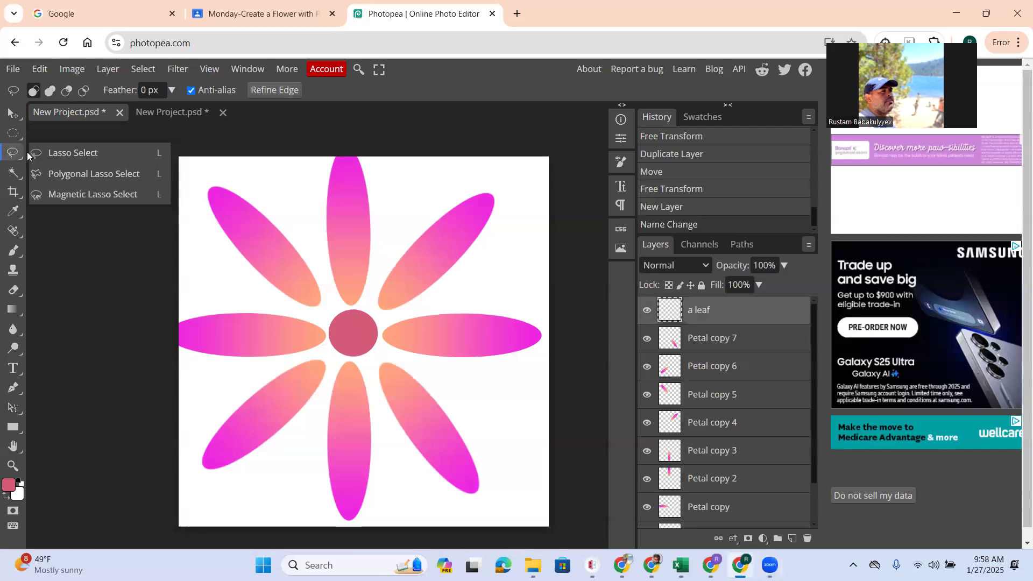
pyautogui.click(87, 154)
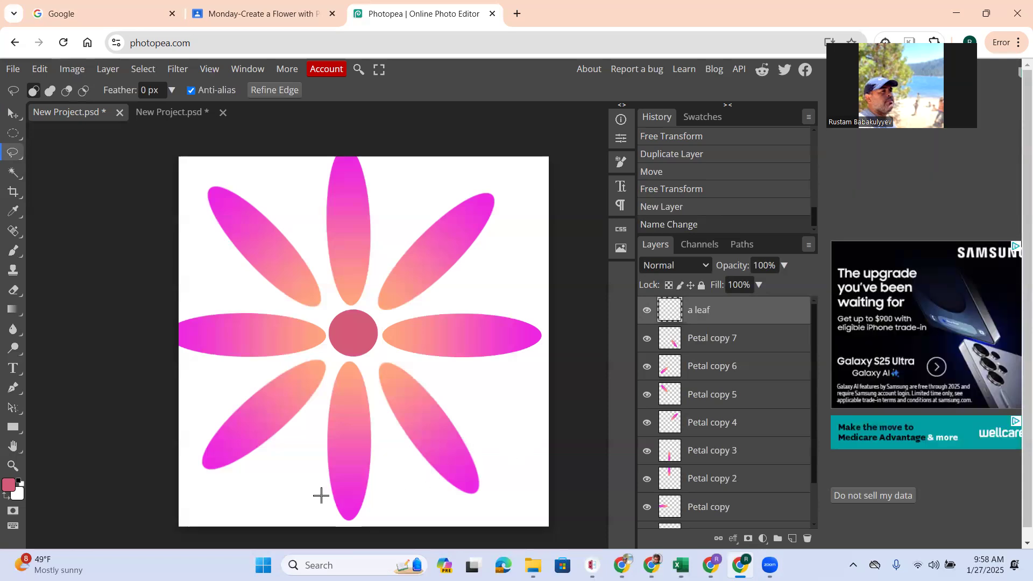
pyautogui.moveTo(329, 492)
pyautogui.mouseDown()
pyautogui.moveTo(338, 446)
pyautogui.moveTo(349, 452)
pyautogui.moveTo(370, 408)
pyautogui.moveTo(380, 416)
pyautogui.moveTo(410, 370)
pyautogui.moveTo(431, 373)
pyautogui.moveTo(433, 386)
pyautogui.moveTo(463, 341)
pyautogui.moveTo(474, 372)
pyautogui.moveTo(492, 360)
pyautogui.moveTo(507, 379)
pyautogui.moveTo(512, 416)
pyautogui.moveTo(500, 462)
pyautogui.moveTo(470, 494)
pyautogui.moveTo(440, 487)
pyautogui.moveTo(395, 514)
pyautogui.moveTo(327, 496)
pyautogui.mouseUp()
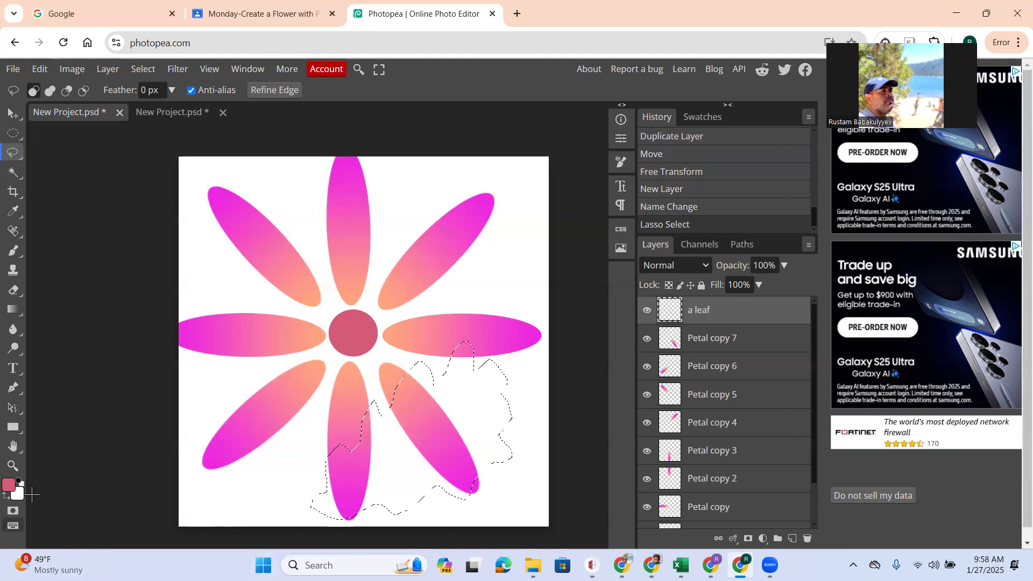
# Step: Set the foreground color to green #3daf2a
pyautogui.click(12, 486)
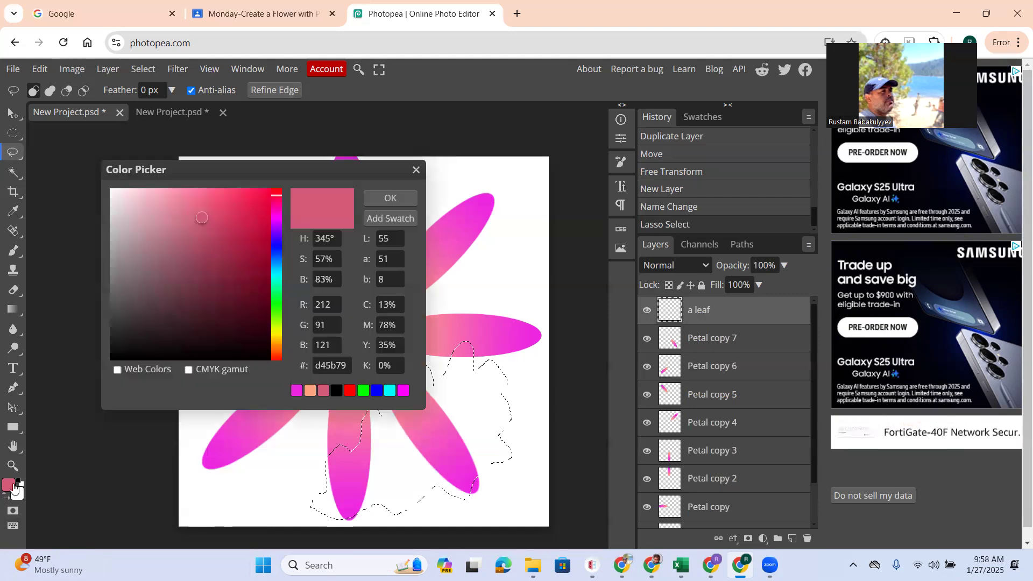
pyautogui.click(276, 307)
pyautogui.click(236, 232)
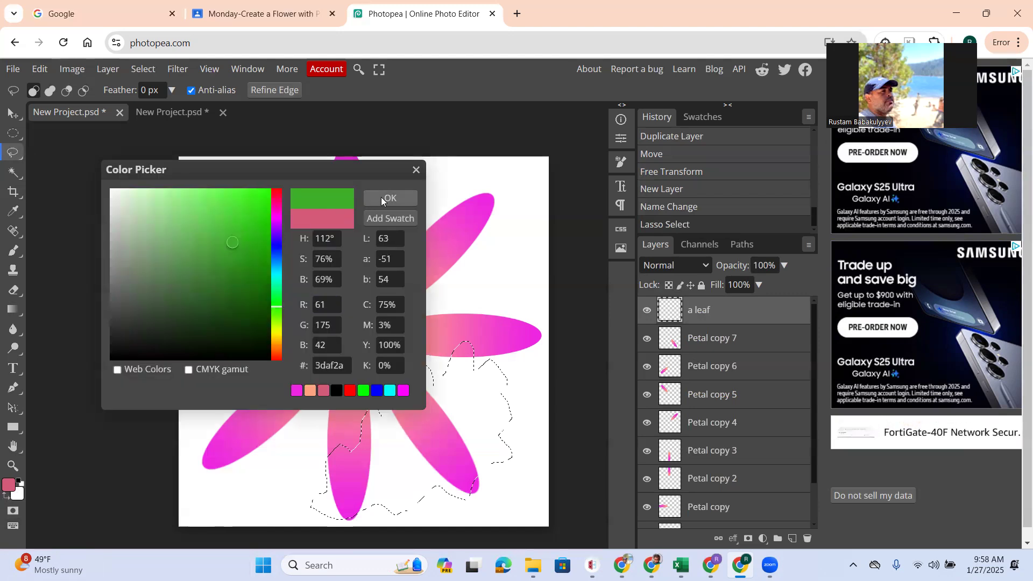
pyautogui.click(381, 197)
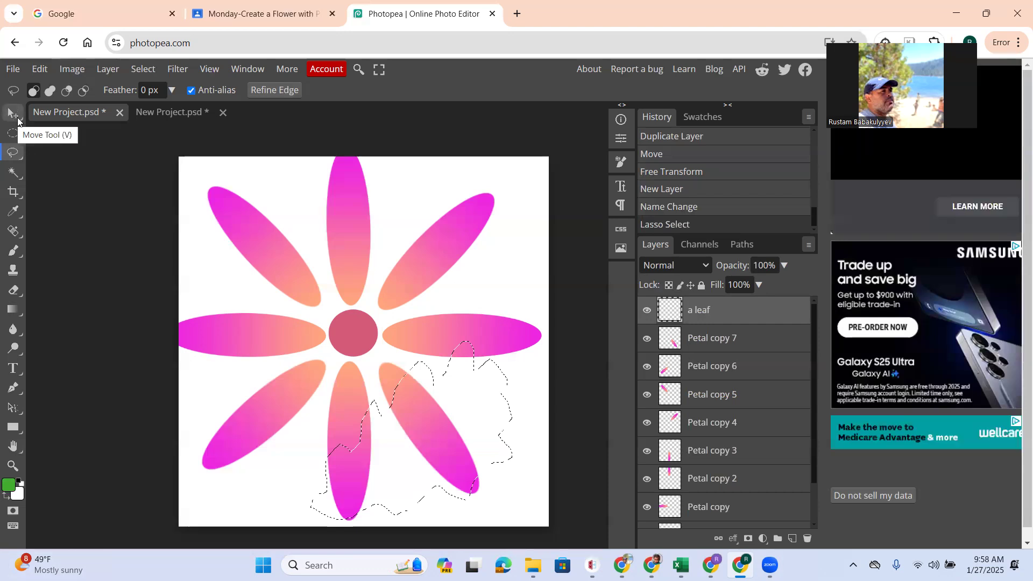
# Step: Fill the leaf selection with green using the Paint Bucket and deselect it
pyautogui.click(16, 308)
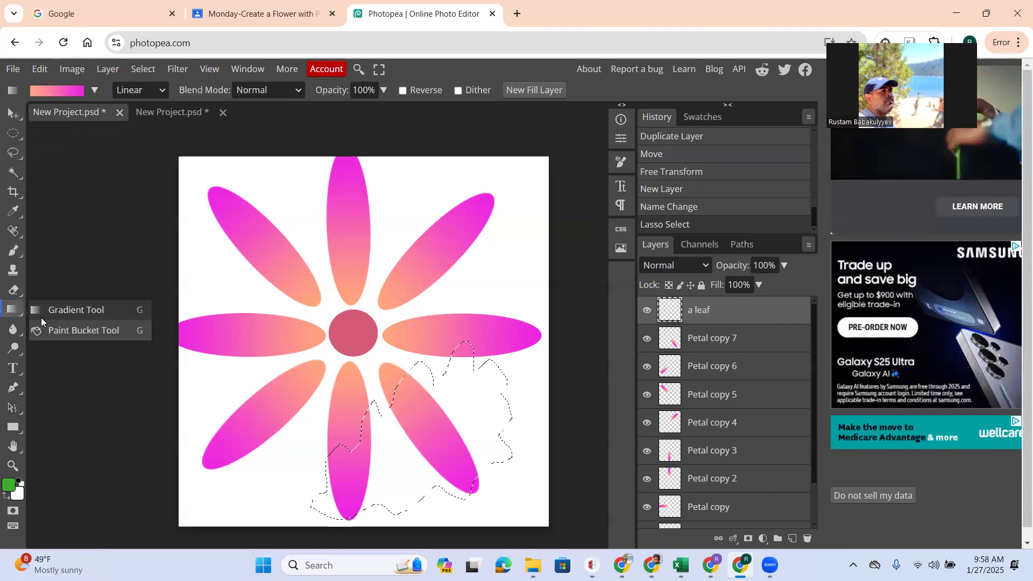
pyautogui.click(80, 330)
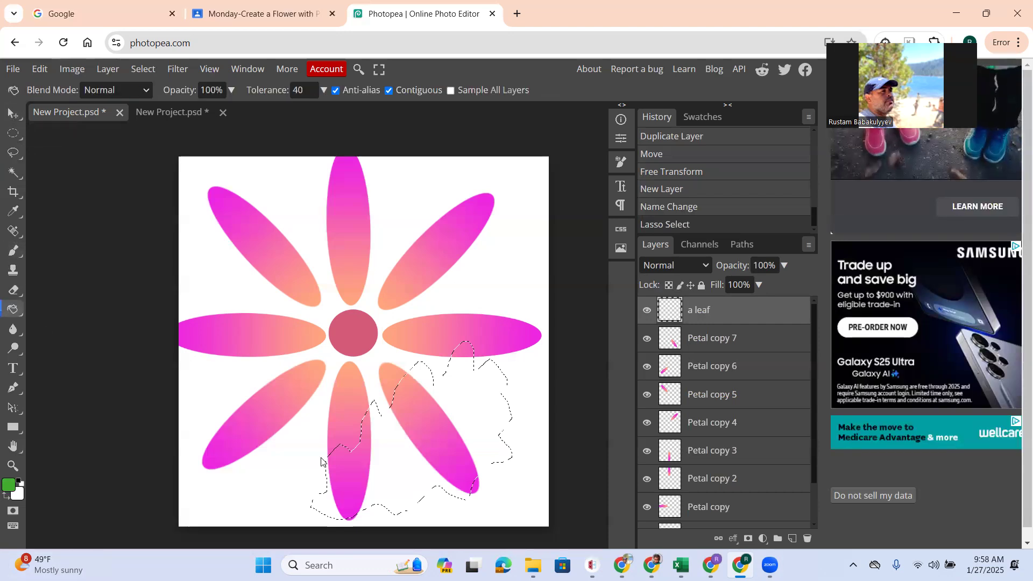
pyautogui.click(422, 406)
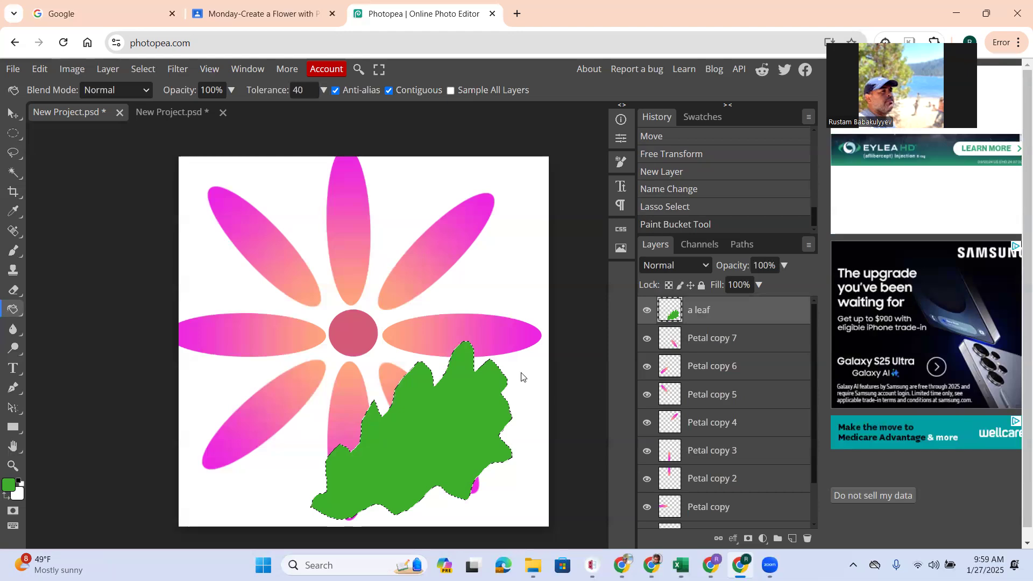
pyautogui.hotkey('ctrl', 'd')
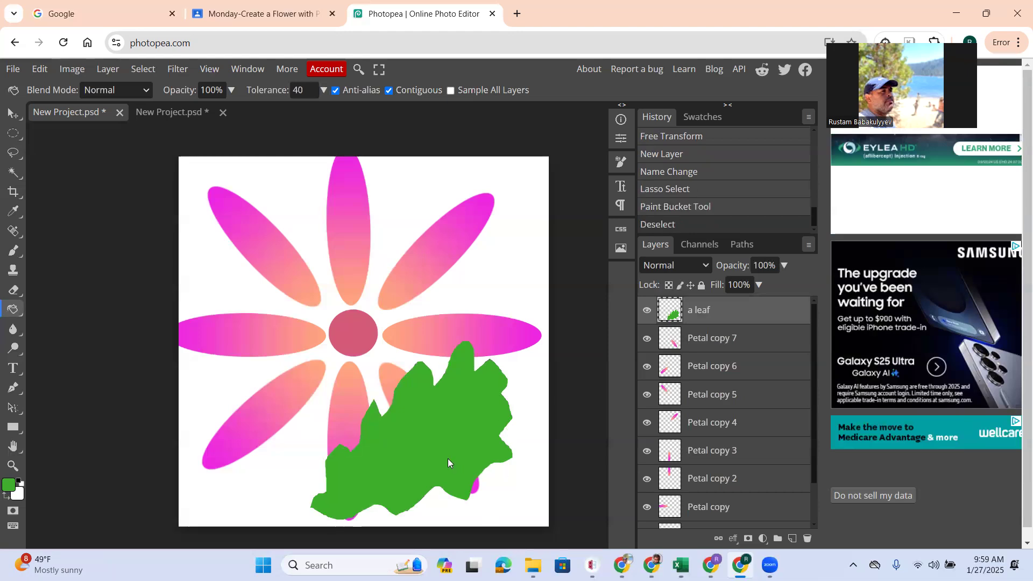
pyautogui.click(439, 421)
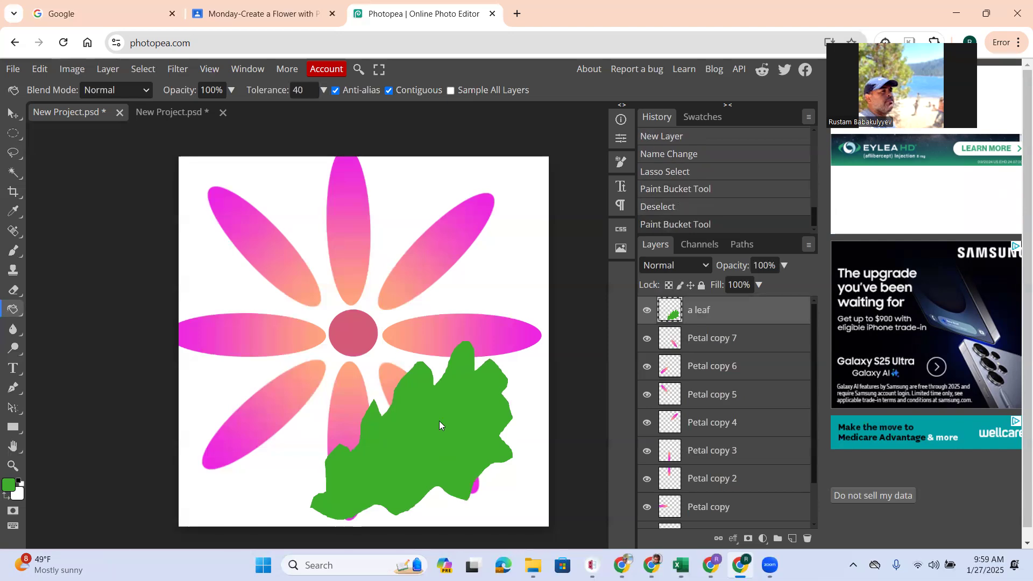
# Step: Move the leaf up and to the right, and place its layer below all petal layers, directly above Background
pyautogui.press('v')
pyautogui.moveTo(425, 428); pyautogui.dragTo(459, 366)
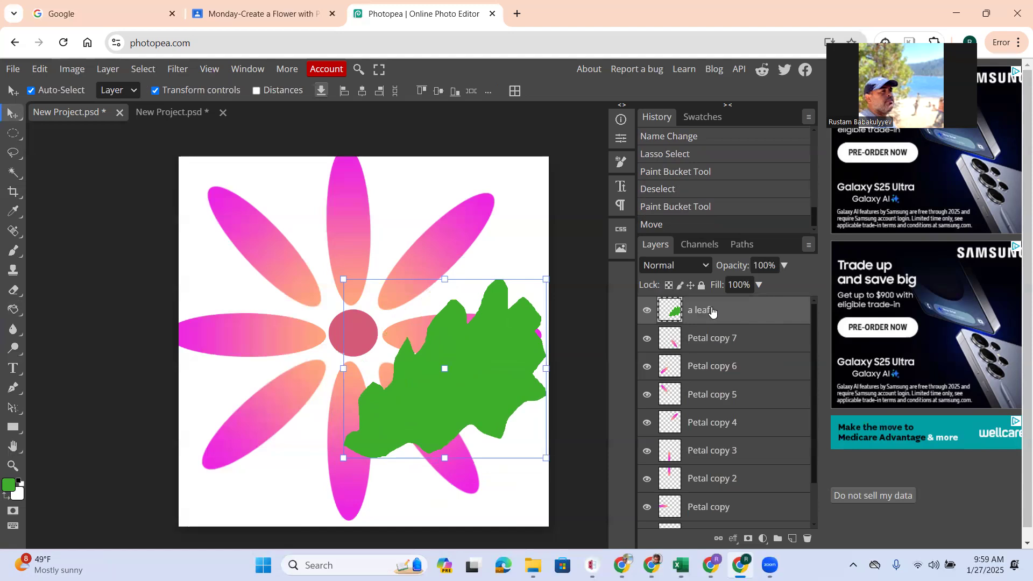
pyautogui.moveTo(713, 312); pyautogui.dragTo(735, 515)
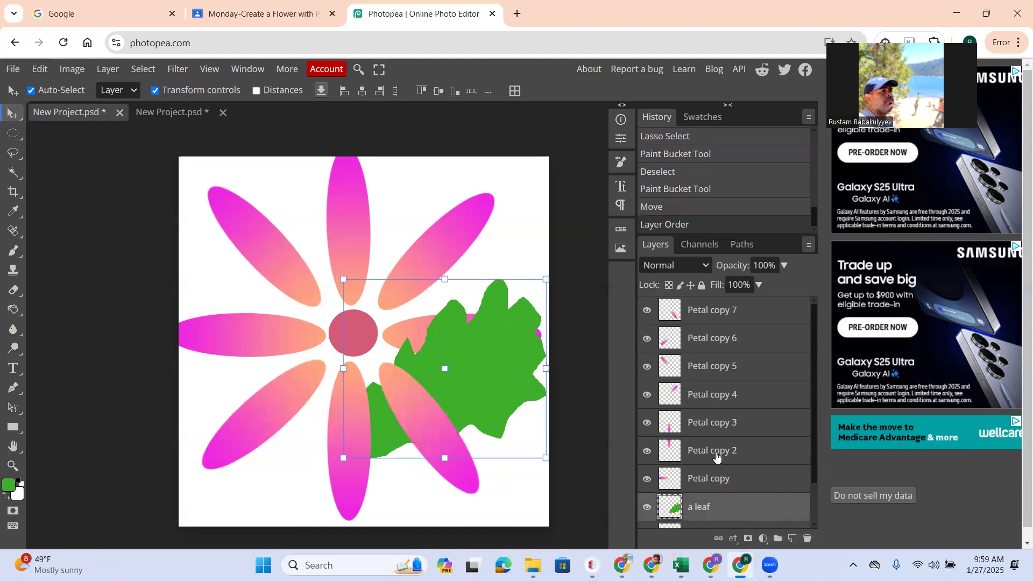
pyautogui.scroll(-1, 719, 458)
pyautogui.moveTo(708, 475); pyautogui.dragTo(713, 504)
# Step: Enlarge the leaf to about 134%, rotate it about 13° counterclockwise and position it behind the lower-right petals
pyautogui.moveTo(524, 384); pyautogui.dragTo(515, 356)
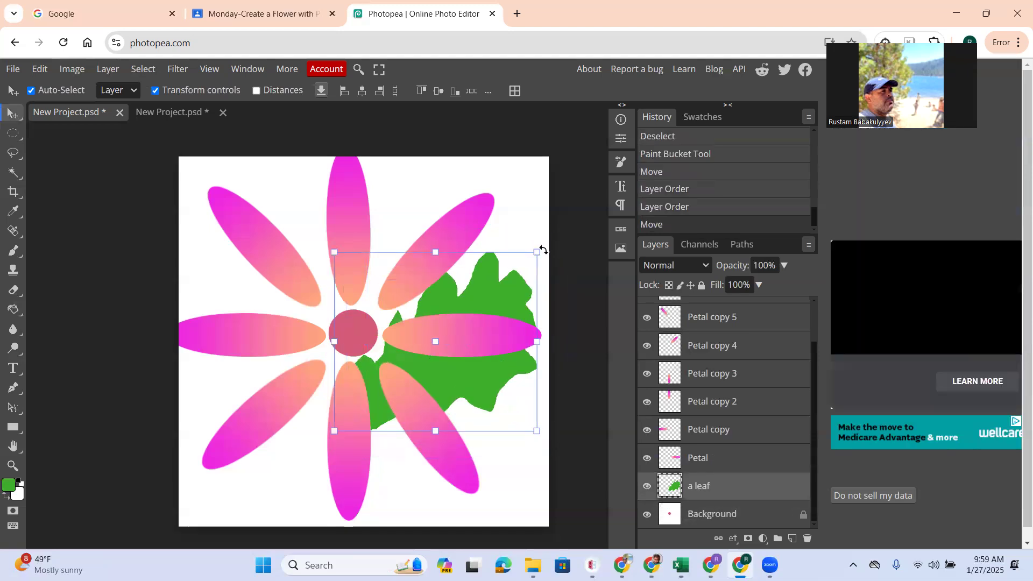
pyautogui.moveTo(543, 244); pyautogui.dragTo(583, 183)
pyautogui.moveTo(548, 305); pyautogui.dragTo(534, 402)
pyautogui.moveTo(475, 378); pyautogui.dragTo(498, 372)
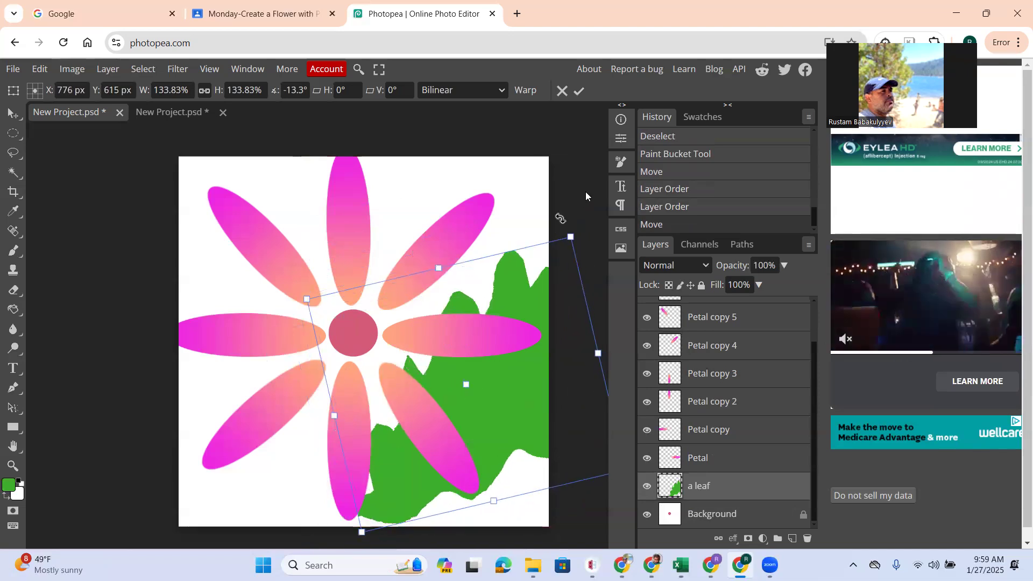
pyautogui.click(577, 92)
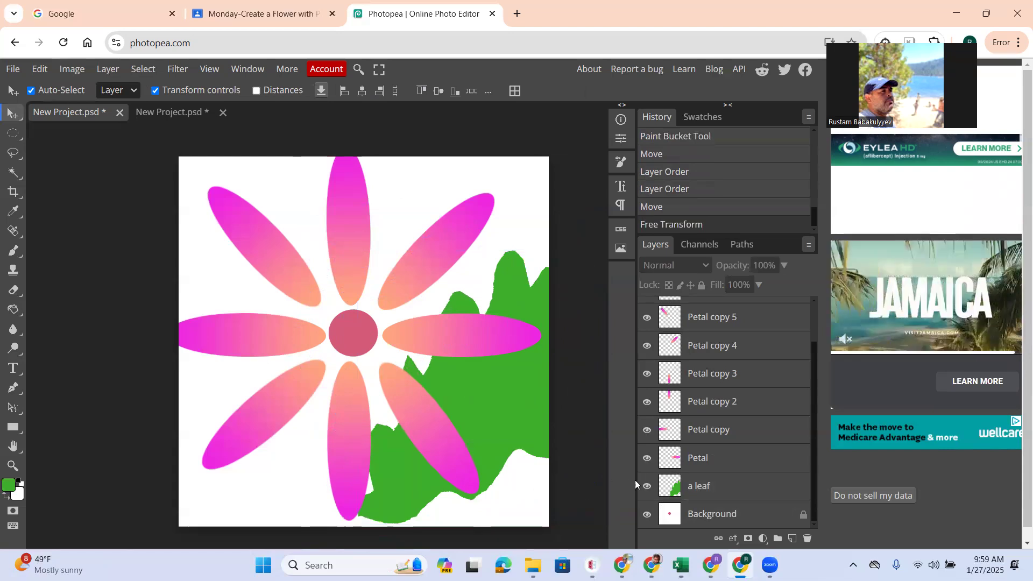
# Step: Duplicate the "a leaf" layer, rotate the copy about 97° clockwise and move it behind the petals on the flower's left side
pyautogui.click(707, 487)
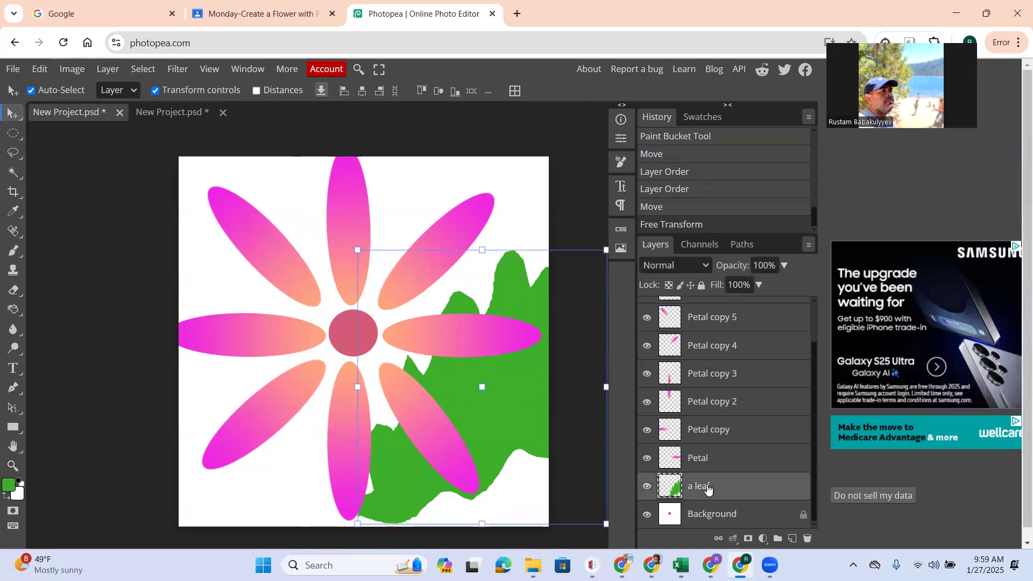
pyautogui.rightClick(708, 487)
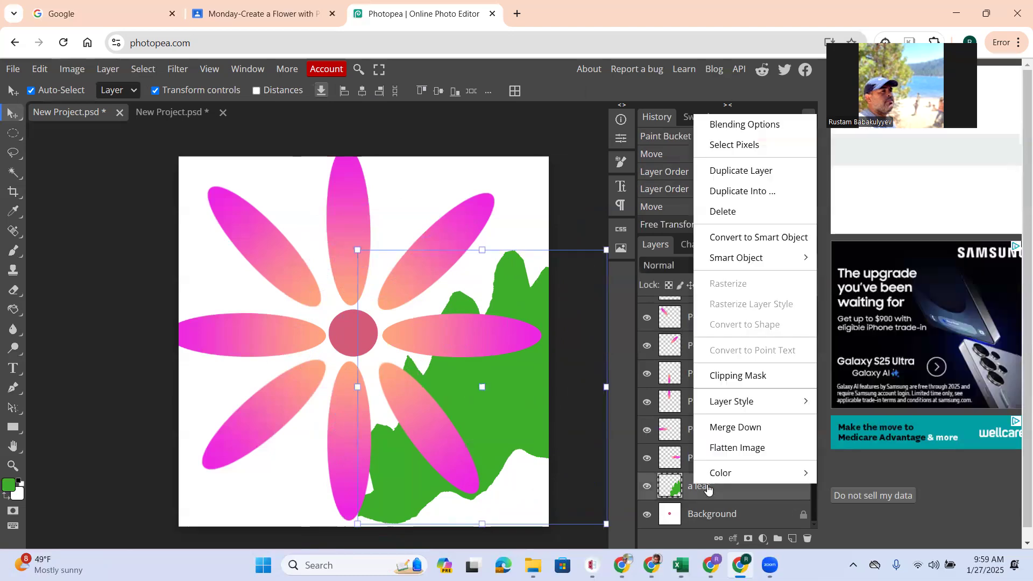
pyautogui.click(739, 171)
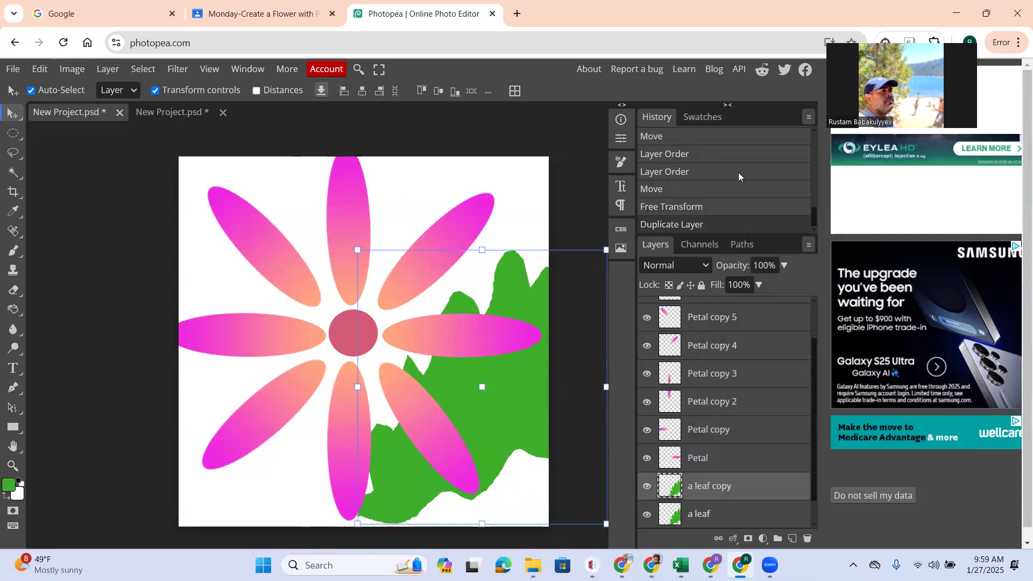
pyautogui.moveTo(525, 375); pyautogui.dragTo(464, 366)
pyautogui.hotkey('ctrl', 't')
pyautogui.moveTo(255, 310); pyautogui.dragTo(464, 457)
pyautogui.moveTo(340, 351); pyautogui.dragTo(221, 353)
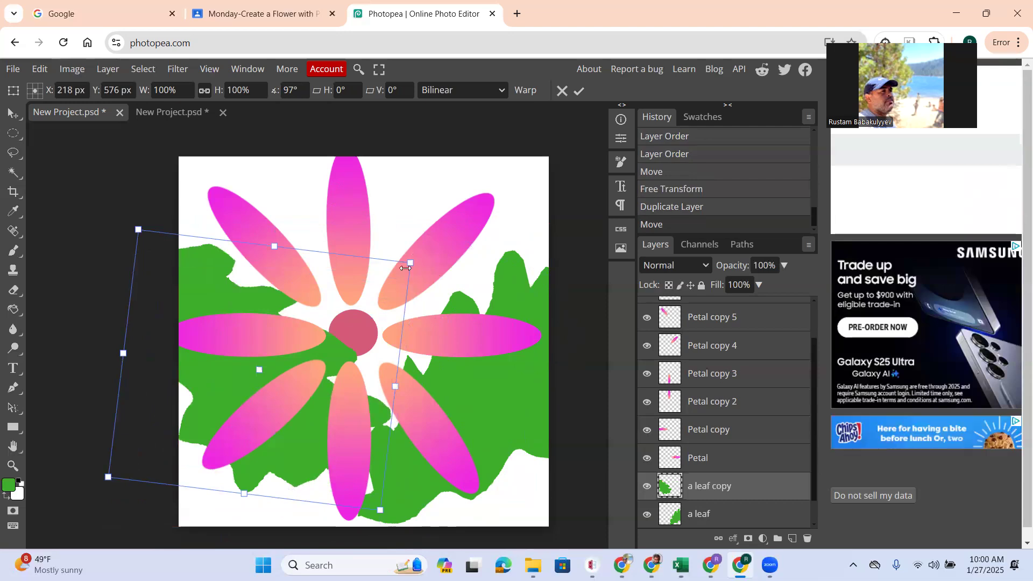
# Step: Shrink the leaf copy and place it behind the left petals, and shift the right leaf slightly up
pyautogui.moveTo(409, 264); pyautogui.dragTo(340, 309)
pyautogui.moveTo(212, 364); pyautogui.dragTo(281, 362)
pyautogui.moveTo(480, 396); pyautogui.dragTo(476, 349)
pyautogui.click(579, 90)
# Step: Scale the right leaf to about 79% and place it behind the right-hand petals
pyautogui.moveTo(601, 211); pyautogui.dragTo(535, 239)
pyautogui.moveTo(491, 374); pyautogui.dragTo(507, 356)
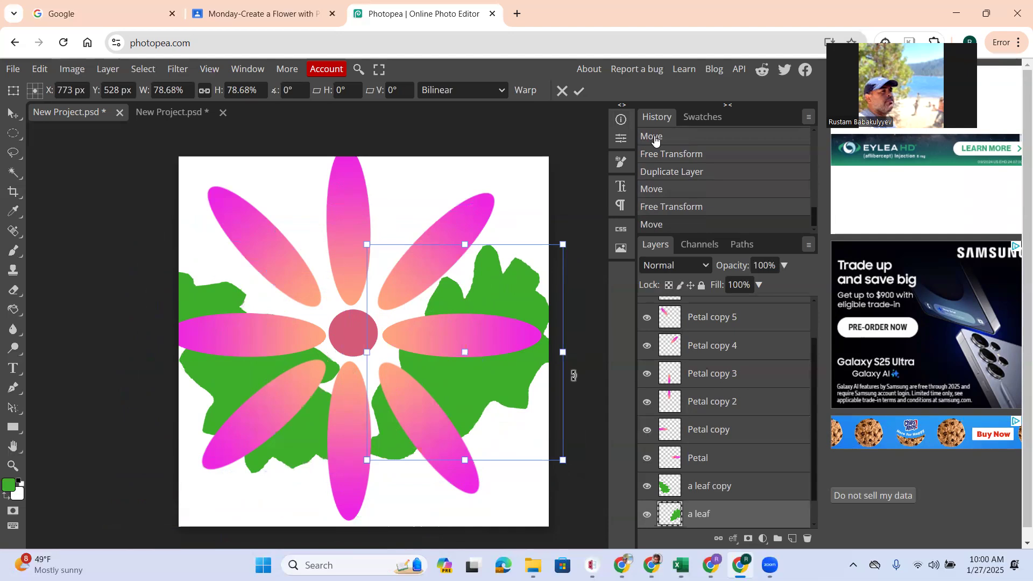
pyautogui.click(580, 91)
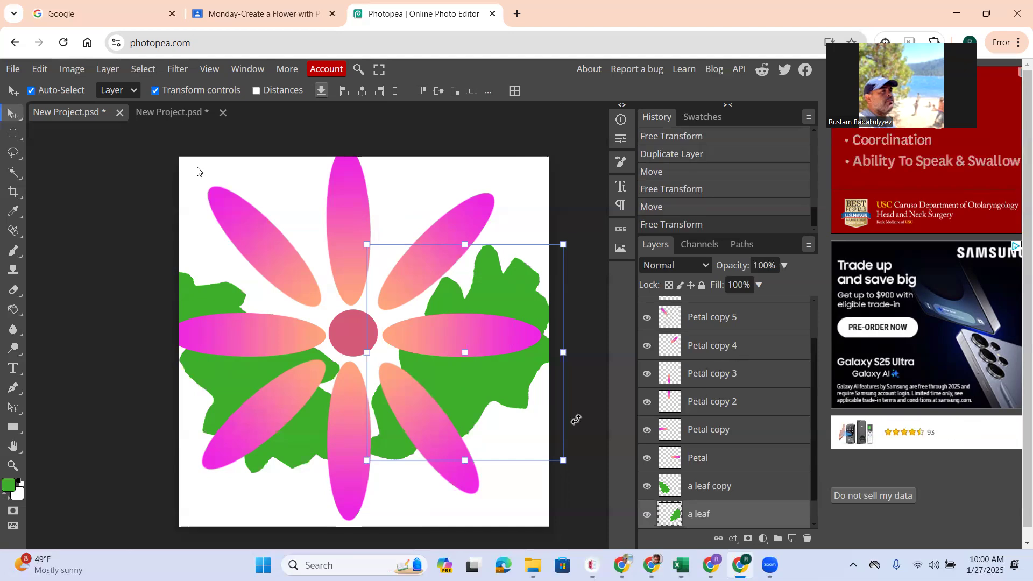
# Step: Add a new layer above "a leaf" and make a narrow rectangular selection from the pink circle down to the canvas's lower edge
pyautogui.rightClick(11, 133)
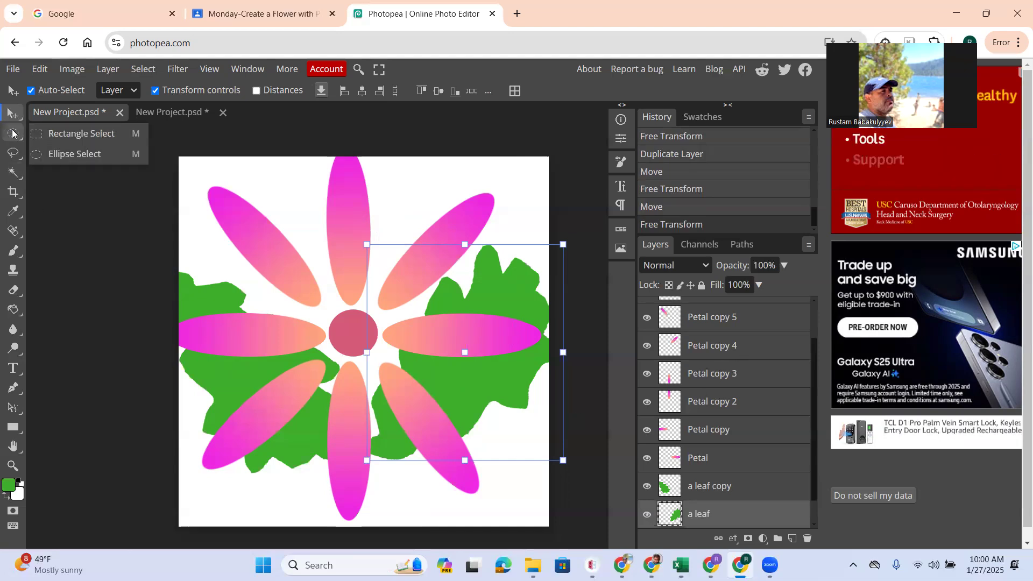
pyautogui.click(31, 139)
pyautogui.click(32, 139)
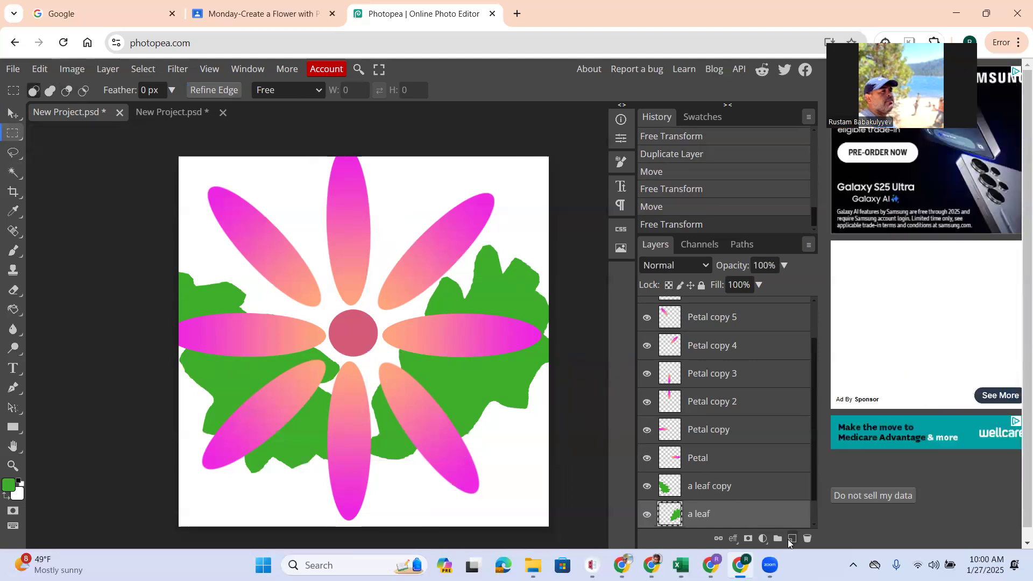
pyautogui.click(791, 539)
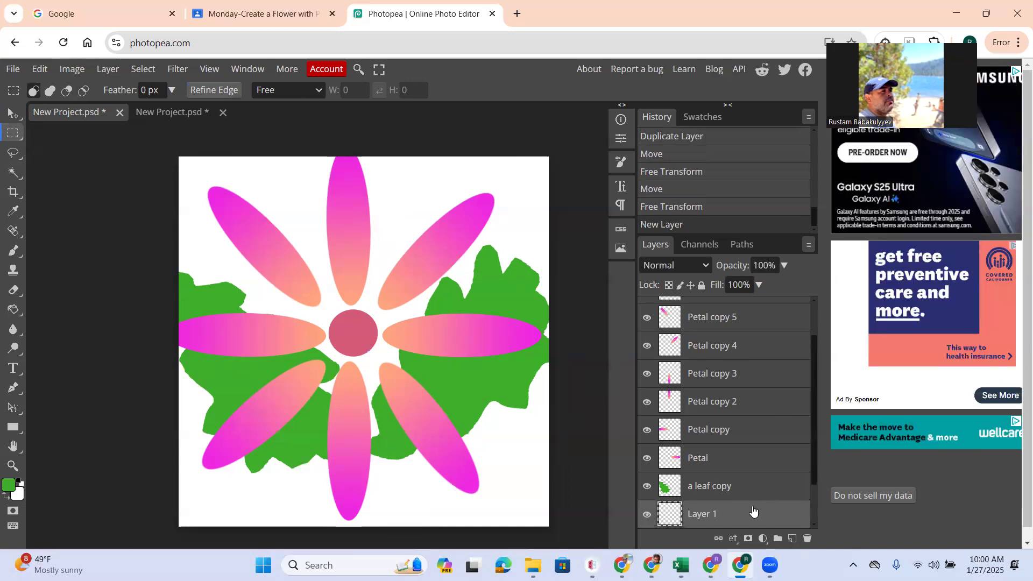
pyautogui.moveTo(695, 516)
pyautogui.mouseDown()
pyautogui.moveTo(711, 486)
pyautogui.moveTo(697, 516)
pyautogui.moveTo(688, 508)
pyautogui.mouseUp()
pyautogui.scroll(-2, 688, 508)
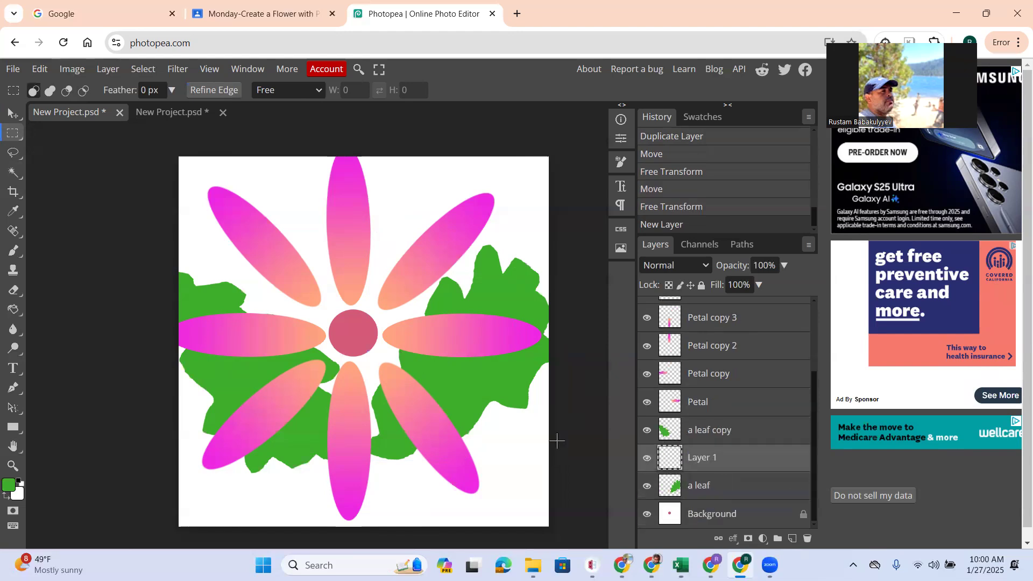
pyautogui.moveTo(339, 355); pyautogui.dragTo(364, 532)
pyautogui.moveTo(355, 534); pyautogui.dragTo(355, 534)
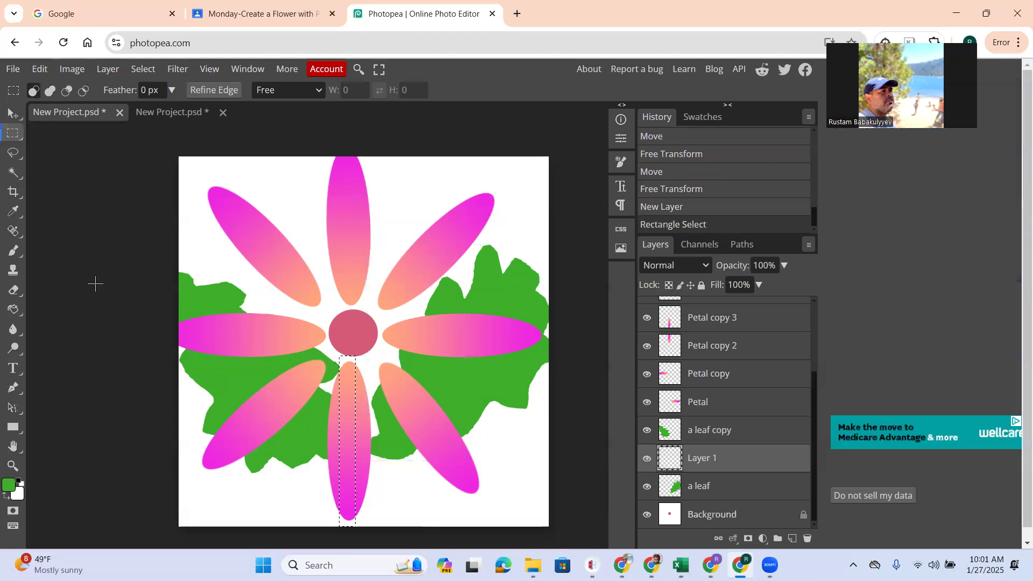
# Step: Set the foreground color to a nearly black purple for the stem
pyautogui.click(8, 485)
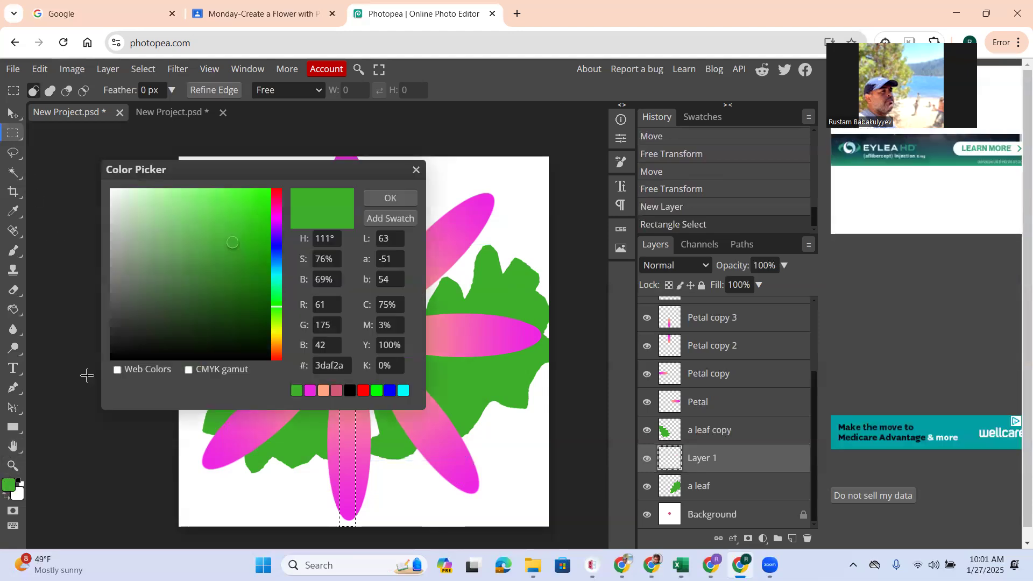
pyautogui.click(276, 230)
pyautogui.click(280, 215)
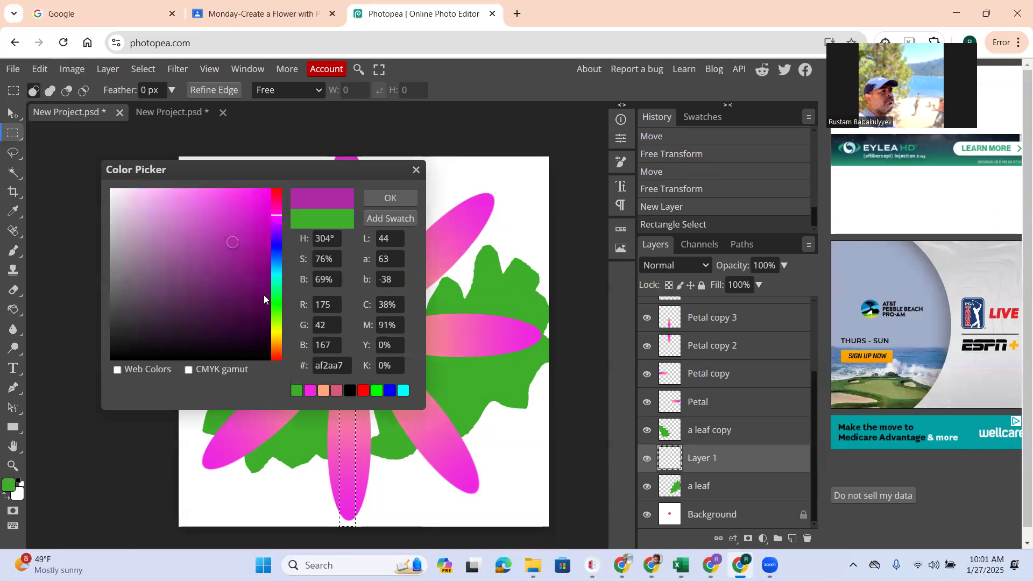
pyautogui.click(195, 344)
pyautogui.click(381, 199)
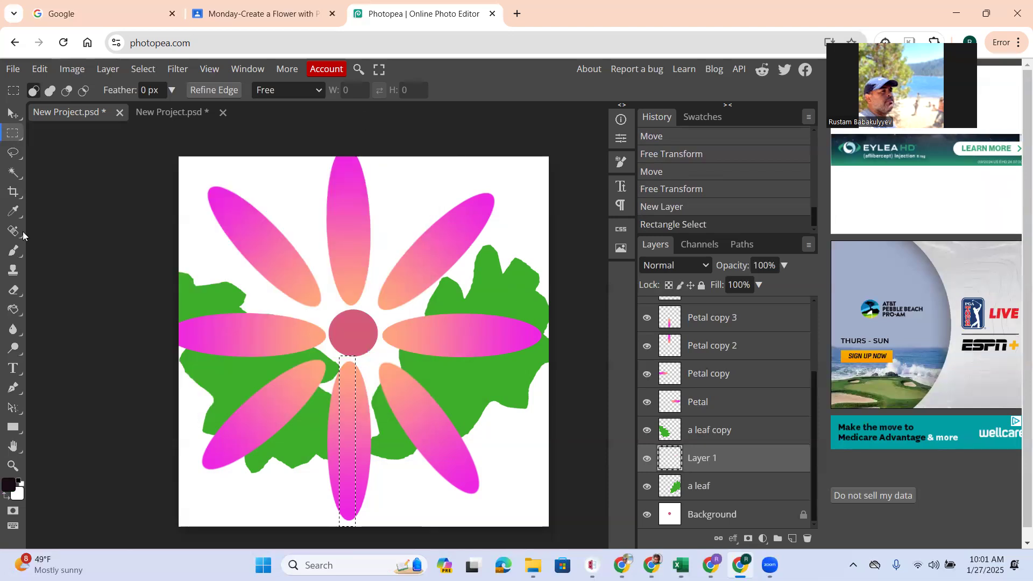
# Step: Fill the stem selection with the dark color using the Paint Bucket and deselect it
pyautogui.click(23, 311)
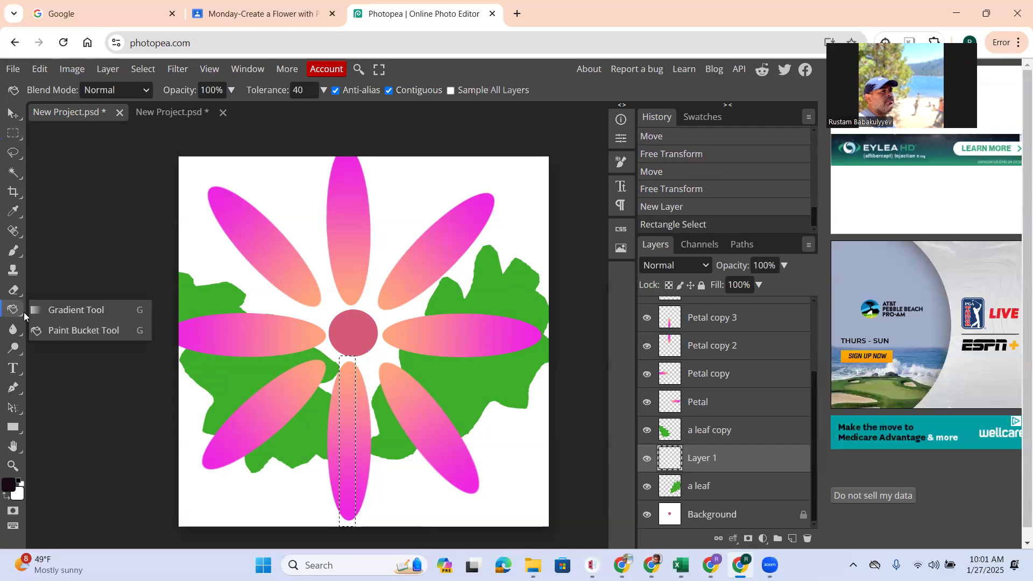
pyautogui.click(54, 331)
pyautogui.click(347, 375)
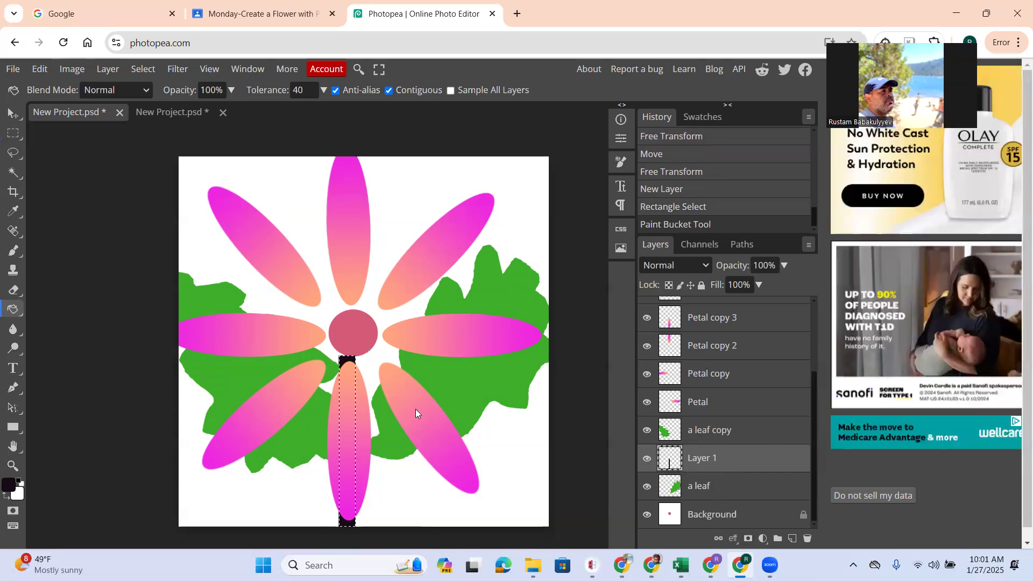
pyautogui.hotkey('ctrl', 'd')
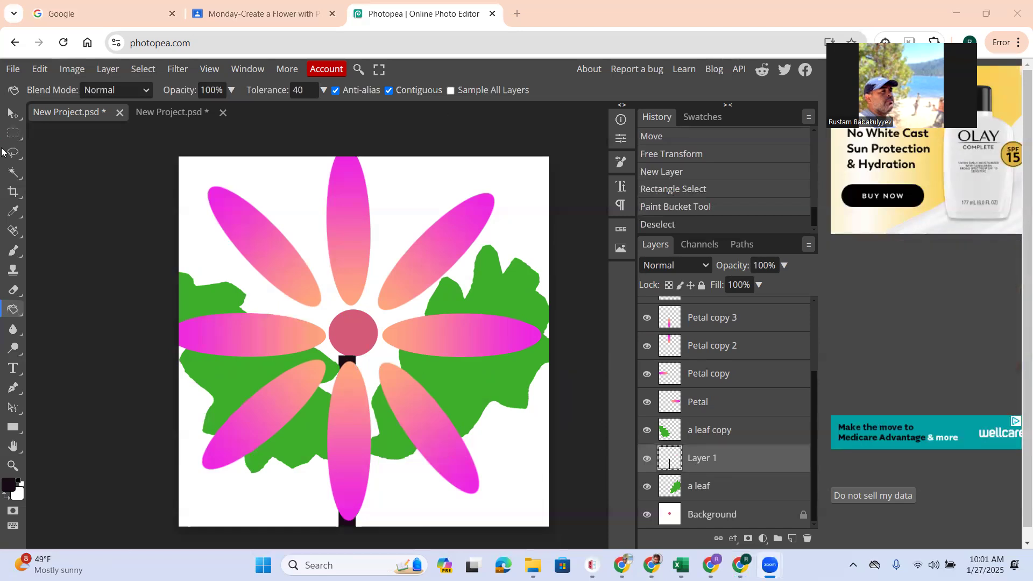
# Step: Export the flower as a JPG at 70% quality and choose Google Drive as the storage location, dismissing the ad-removal offer
pyautogui.click(13, 72)
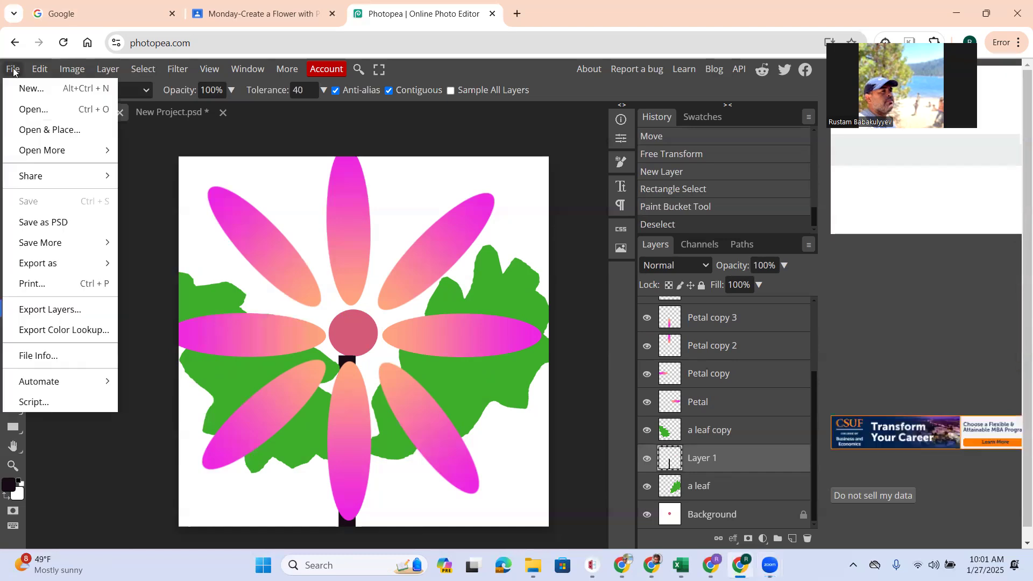
pyautogui.moveTo(57, 264)
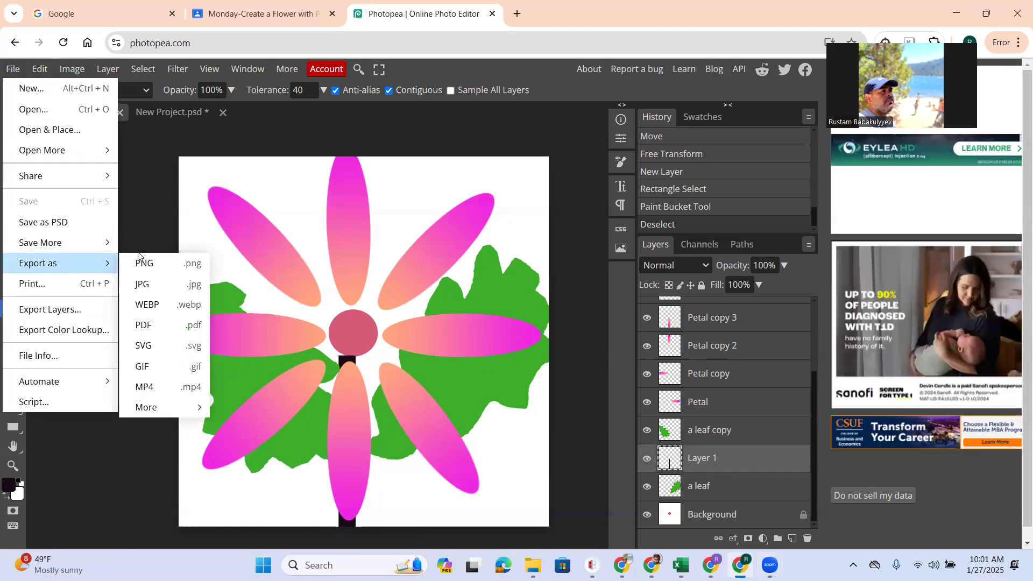
pyautogui.click(169, 285)
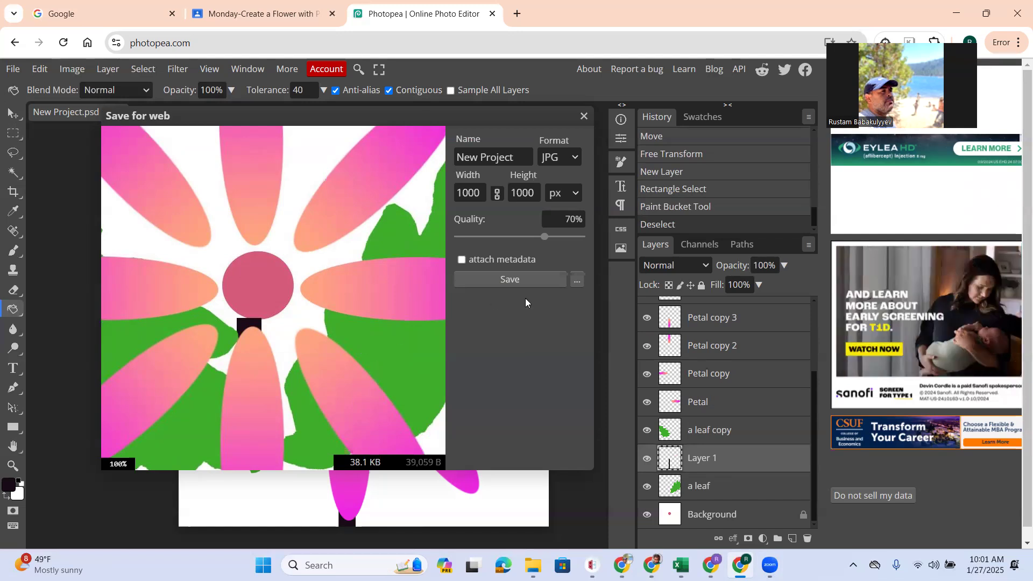
pyautogui.click(576, 280)
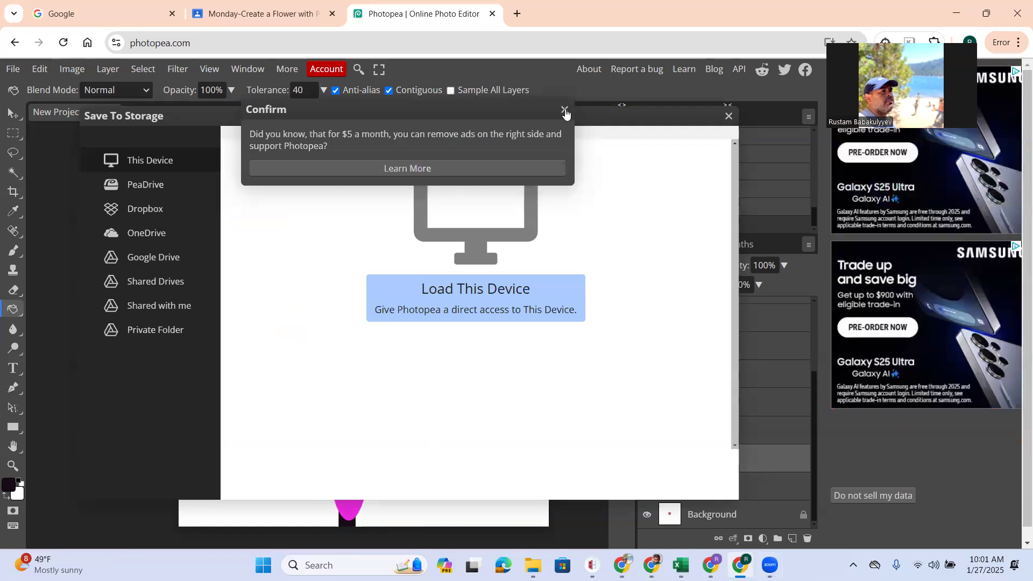
pyautogui.click(564, 111)
pyautogui.click(150, 259)
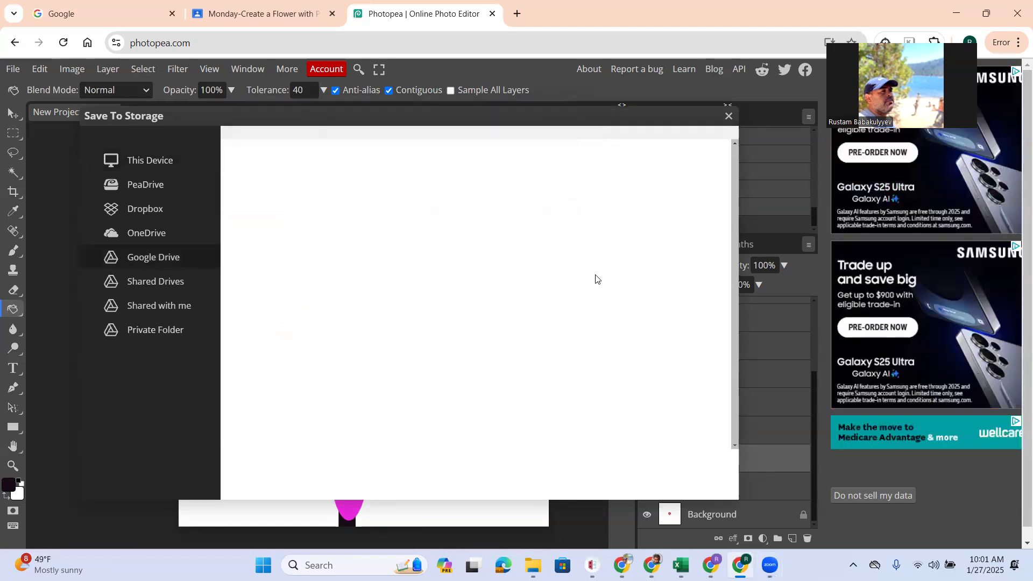
pyautogui.click(449, 299)
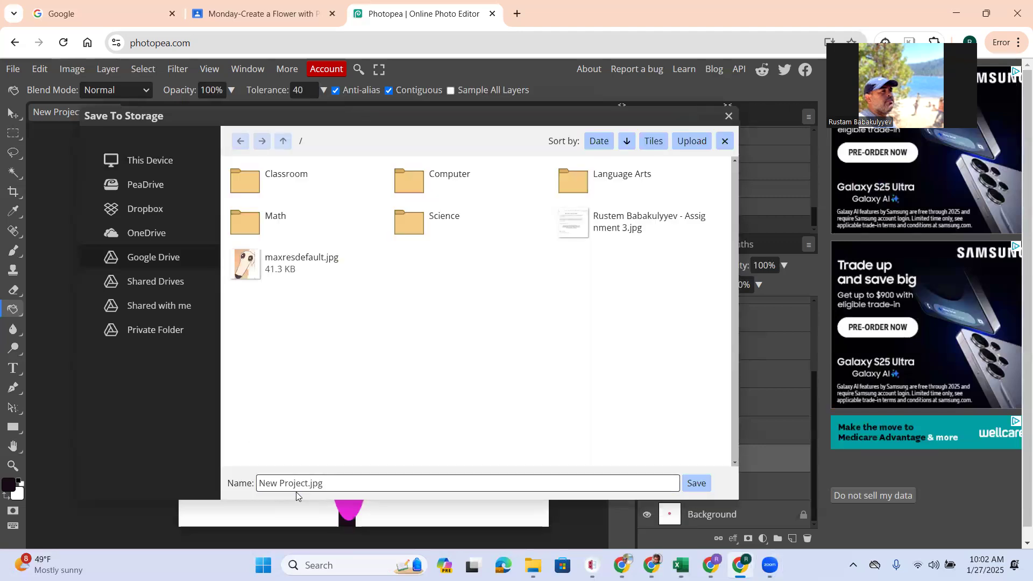
# Step: Name the exported image "a flower.jpg" and save it in the Google Drive root folder
pyautogui.moveTo(308, 482); pyautogui.dragTo(165, 475)
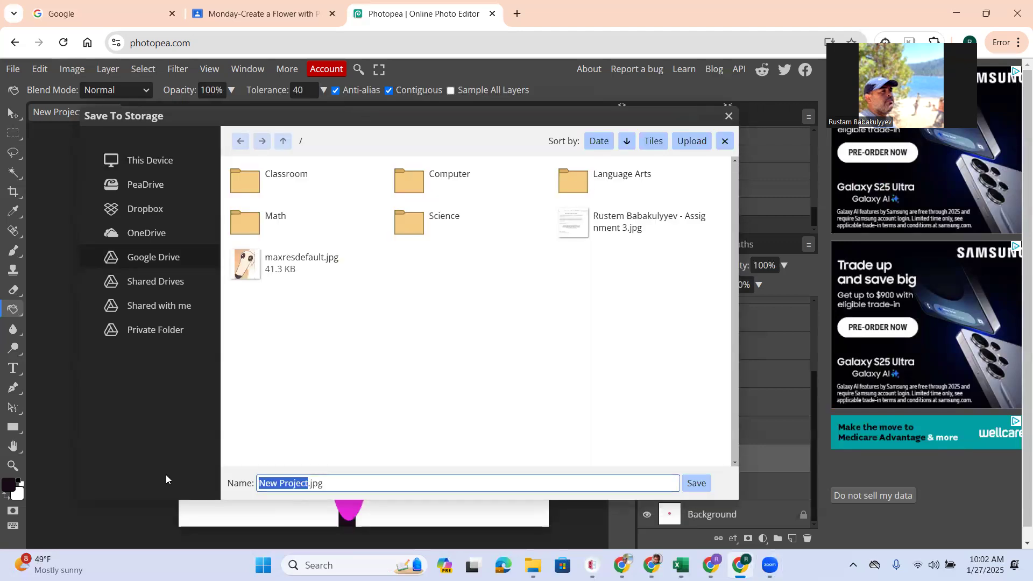
pyautogui.write('a flow')
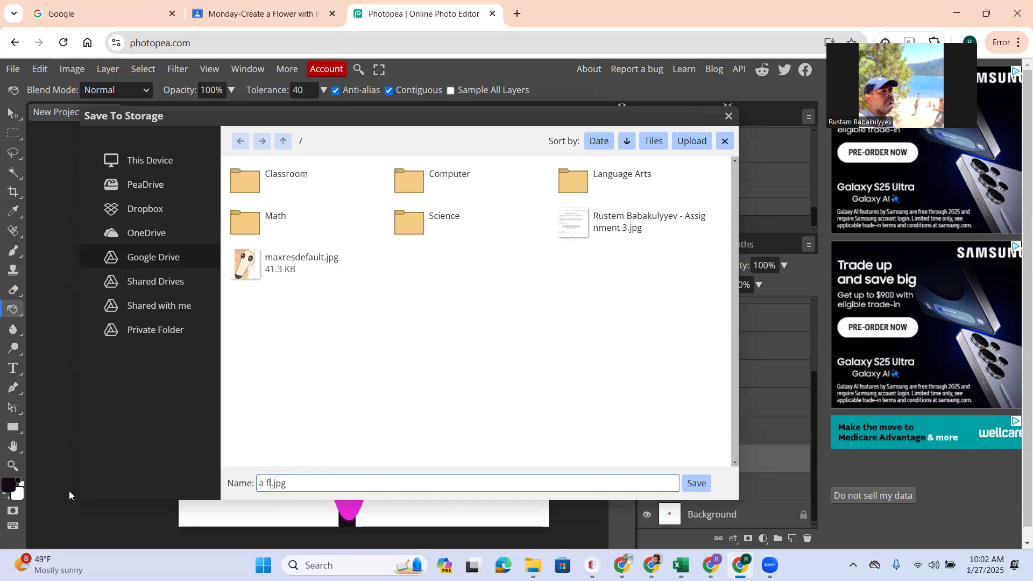
pyautogui.write('er')
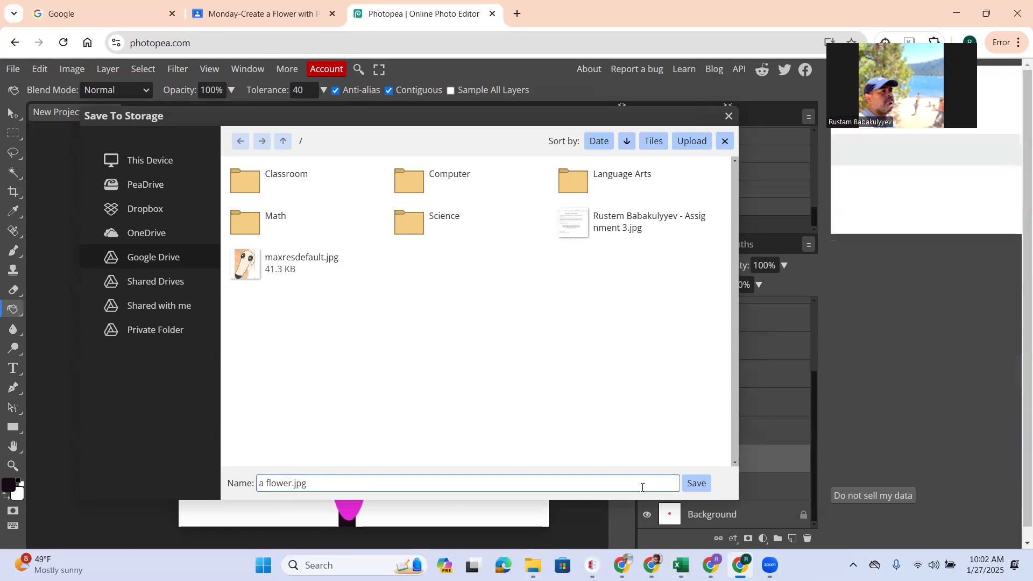
pyautogui.click(699, 484)
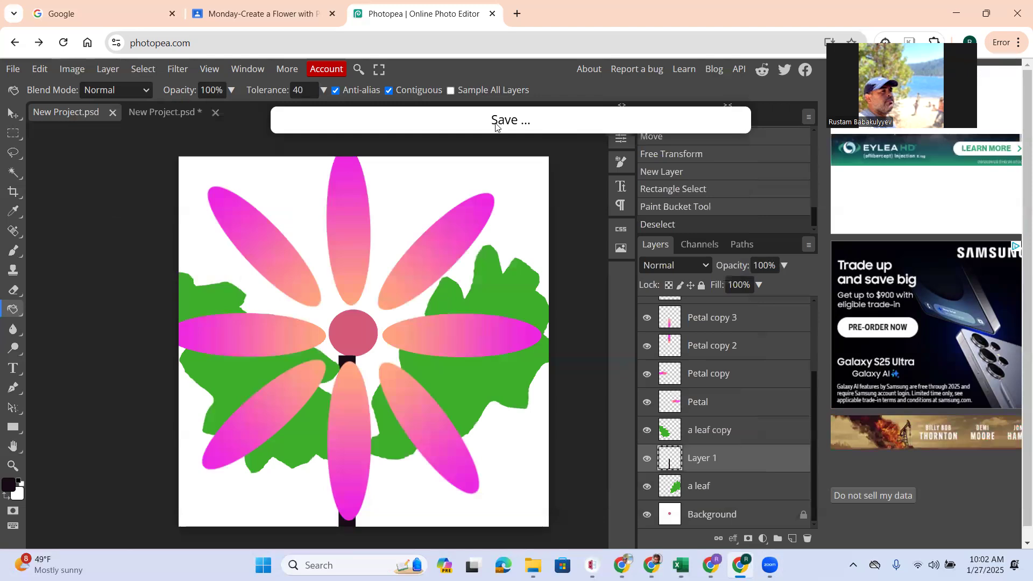